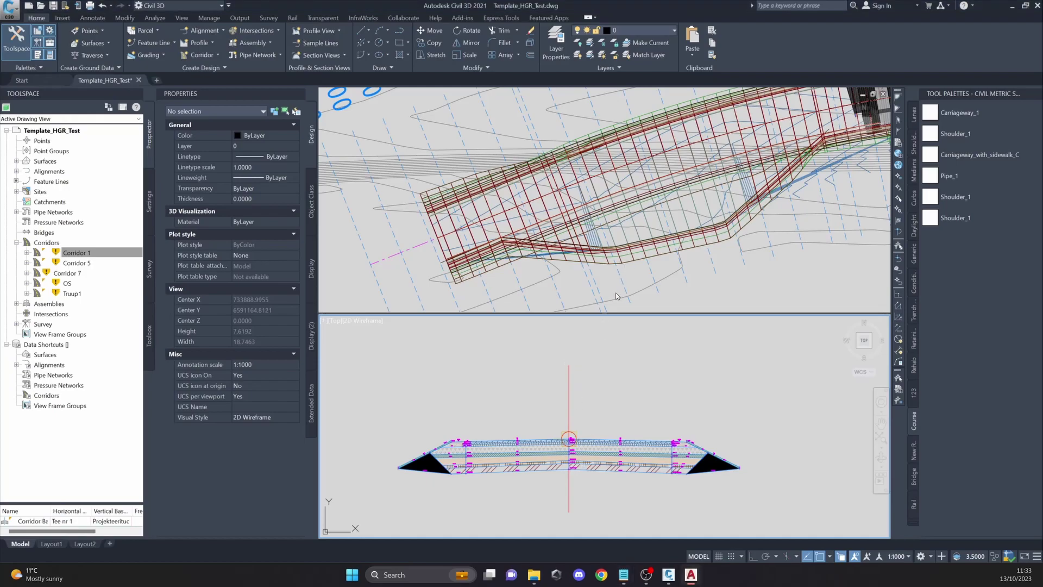
Select Corridor 1 in the drawing and examine the point and link codes at the left shoulder of the assembly.
middle_click_drag(627, 286, 617, 288)
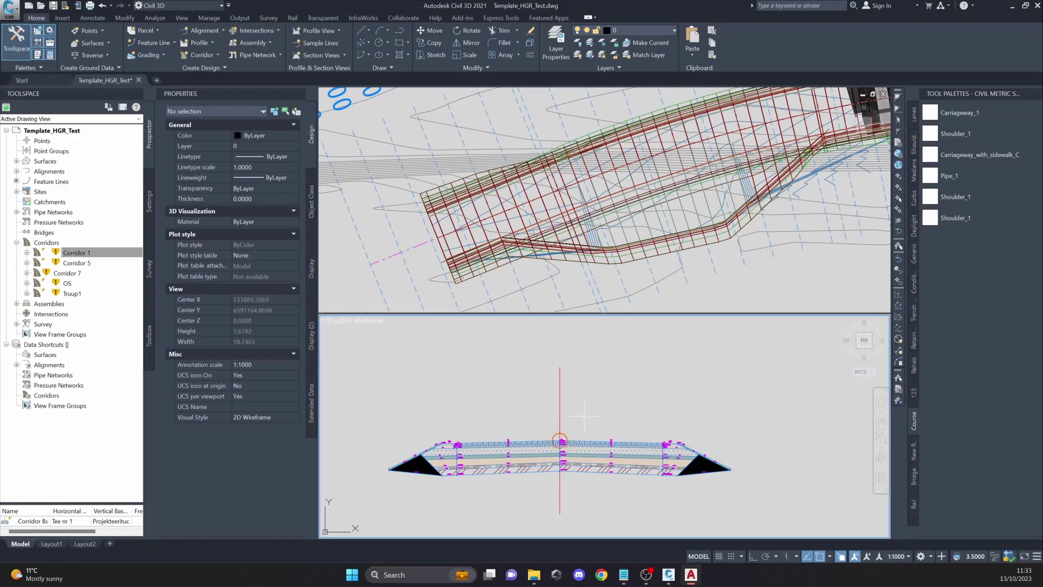
scroll(650, 280, "down", 6)
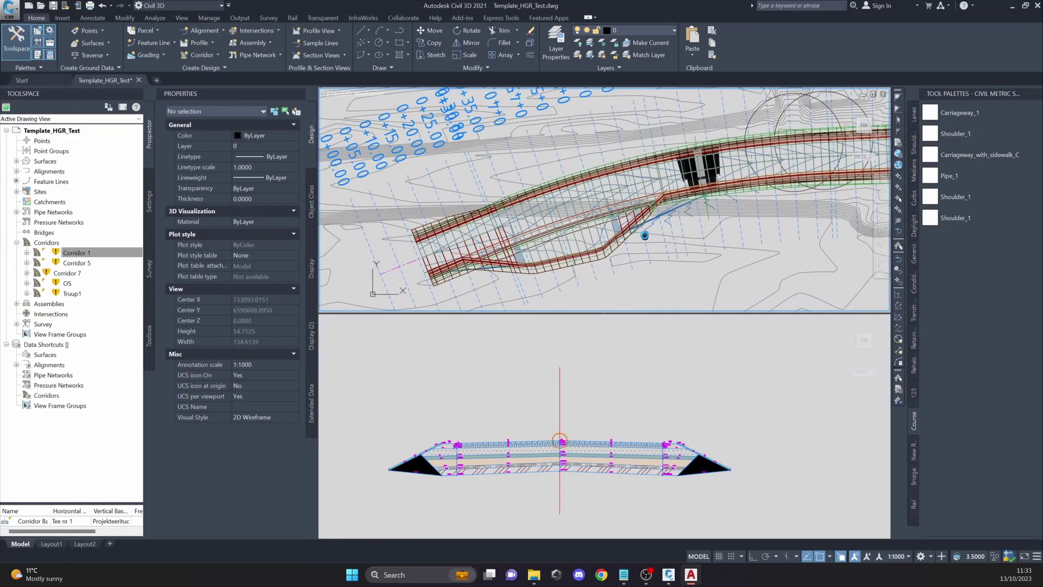
right_click(103, 256)
left_click(163, 325)
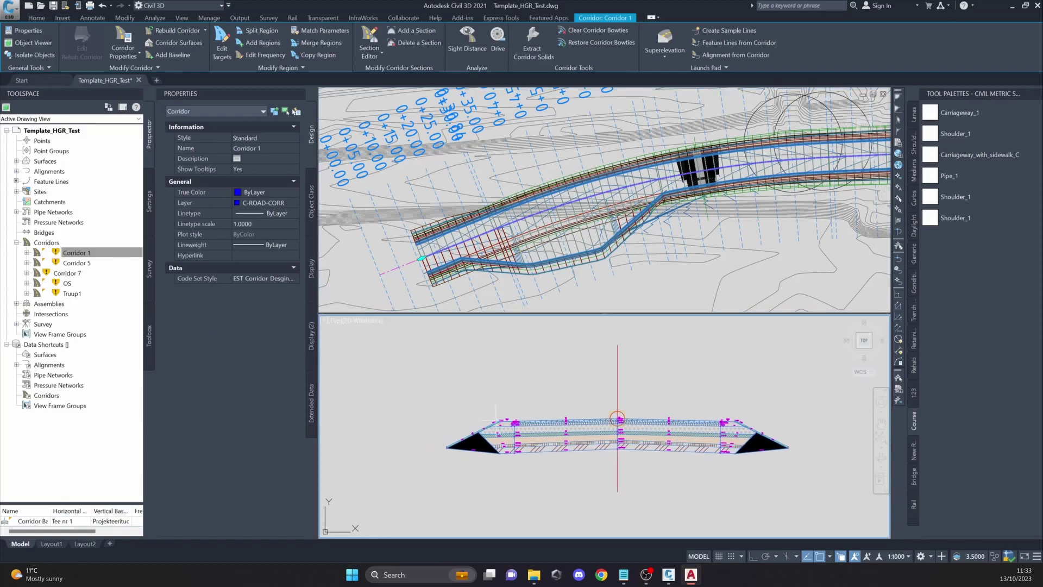
scroll(505, 414, "up", 5)
scroll(523, 405, "up", 5)
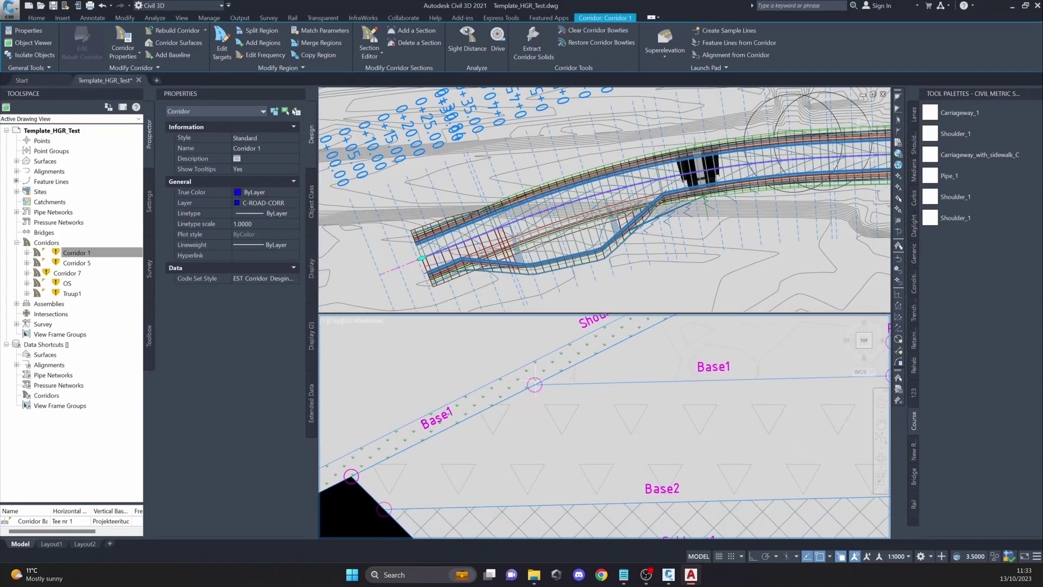
scroll(522, 387, "down", 5)
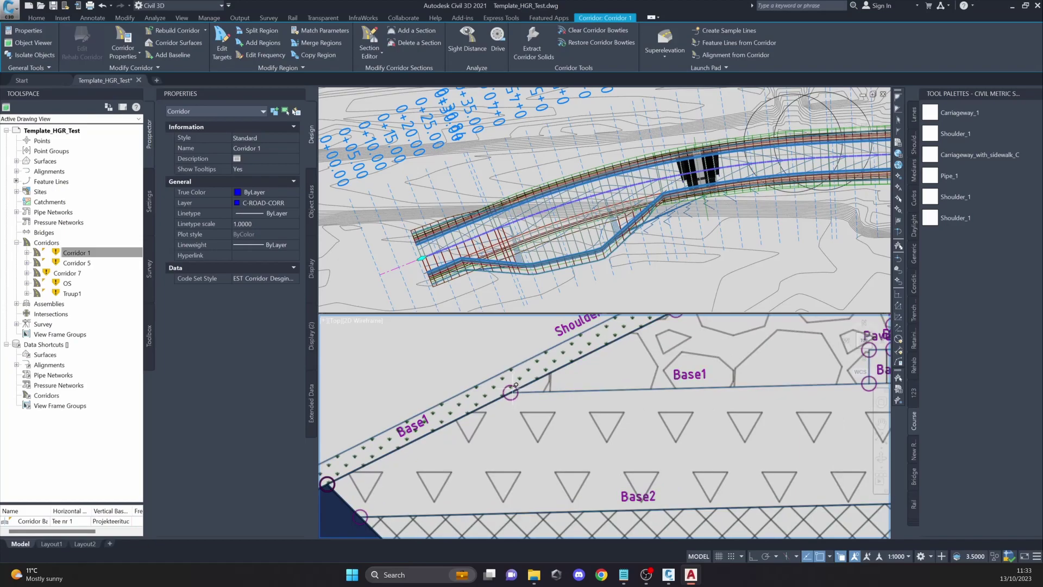
scroll(495, 407, "down", 1)
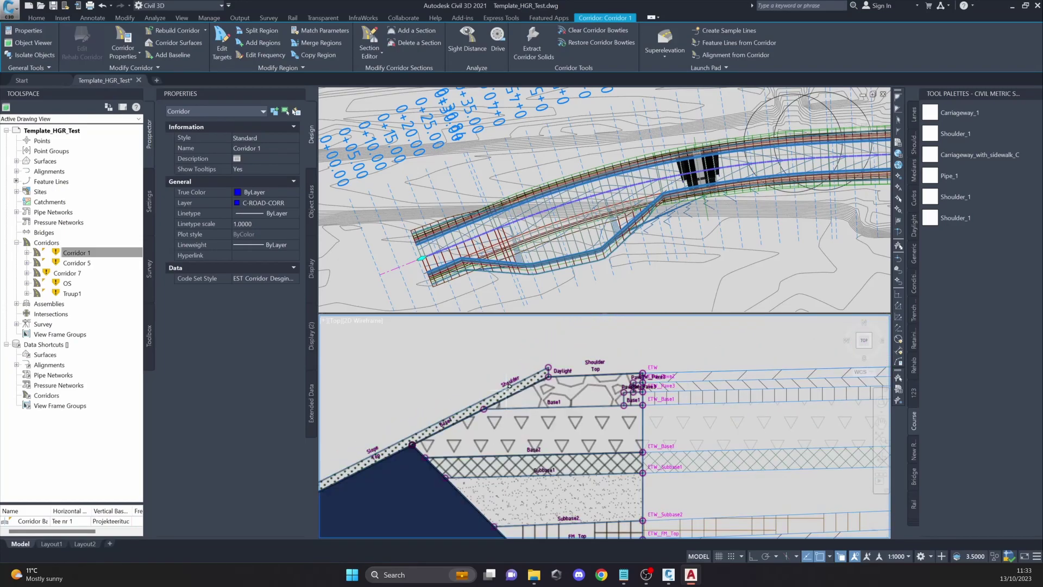
scroll(502, 415, "down", 2)
key("Escape")
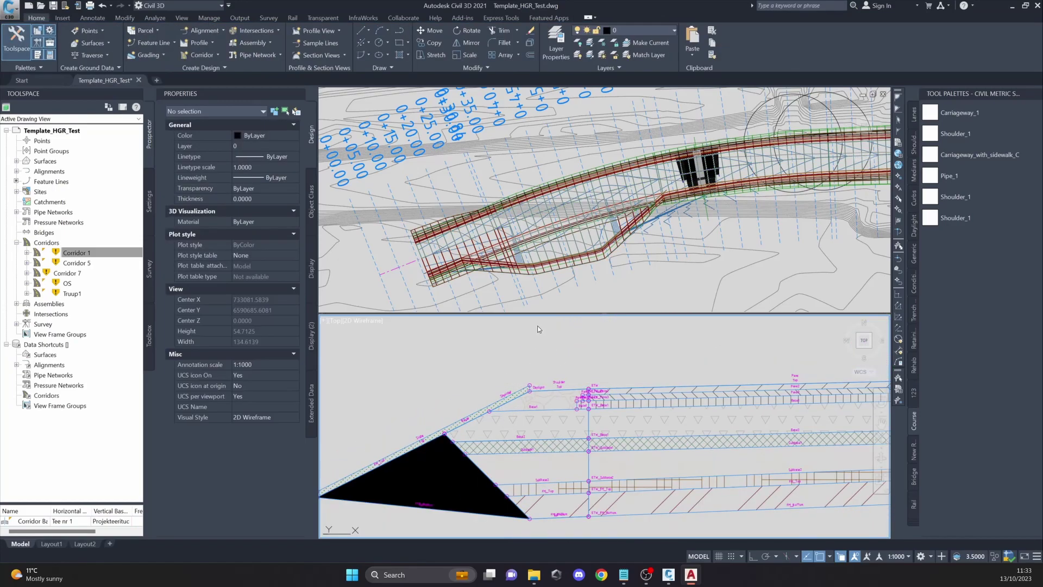
left_click(609, 341)
middle_click_drag(656, 356, 545, 389)
left_click(549, 390)
scroll(598, 368, "down", 6)
middle_click_drag(598, 368, 556, 392)
scroll(535, 308, "up", 5)
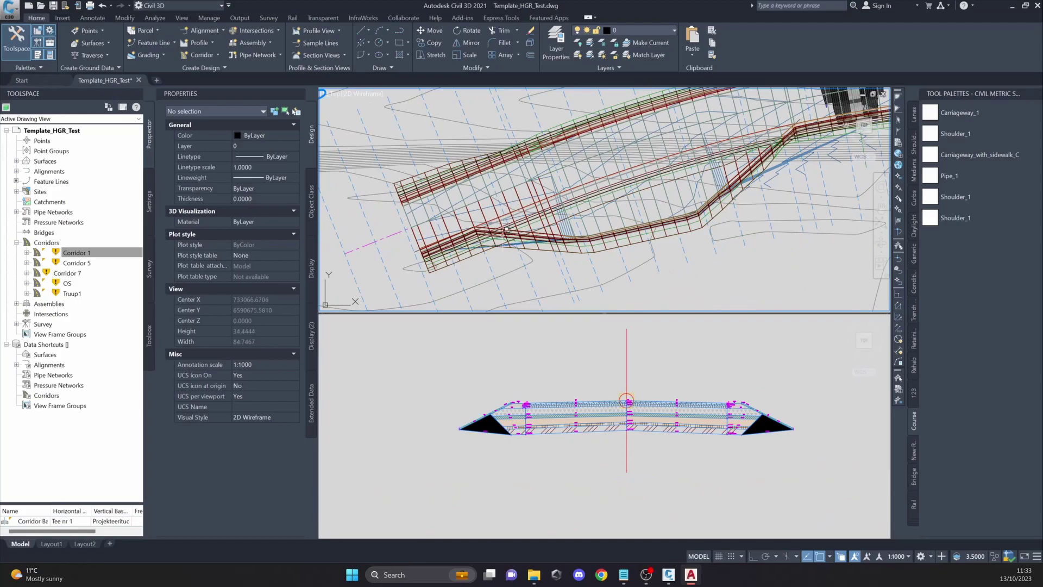
scroll(507, 223, "down", 4)
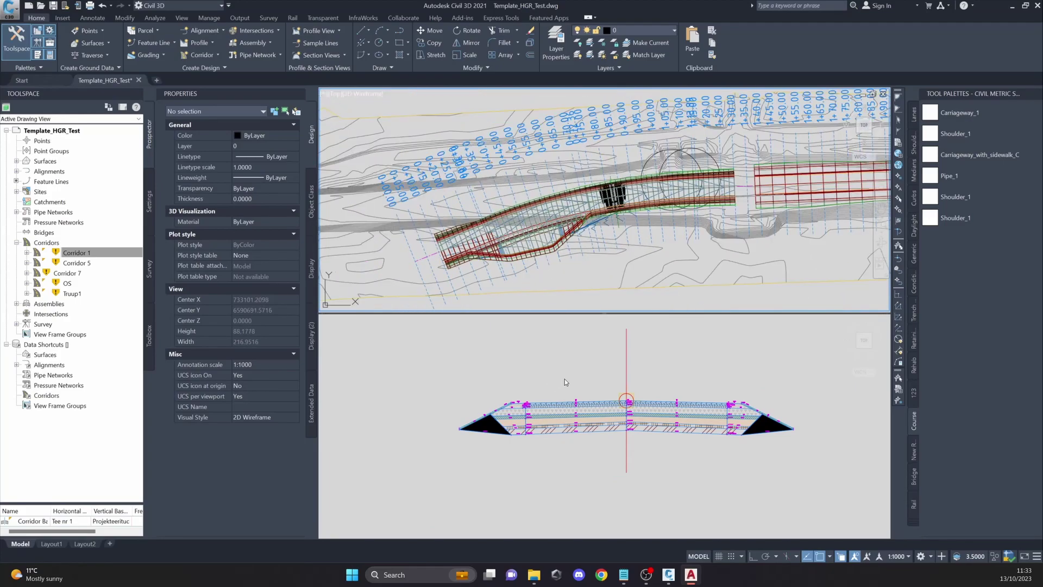
left_click(571, 385)
Switch to Subassembly Composer with Shoulder_1.pkt, maximize its window and bring the shoulder slope into view in the preview.
mouse_move(673, 583)
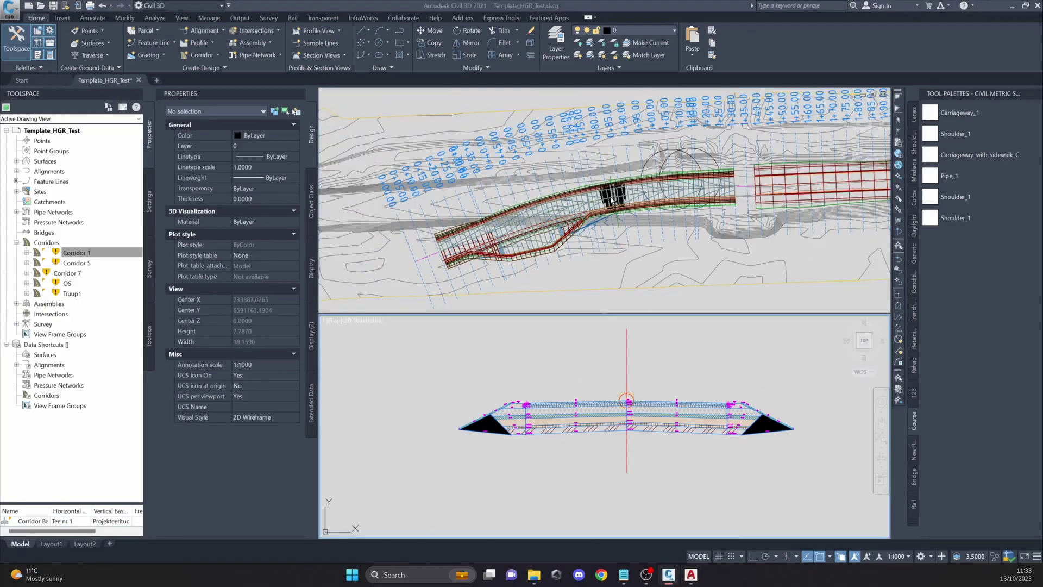
left_click_drag(554, 180, 551, 160)
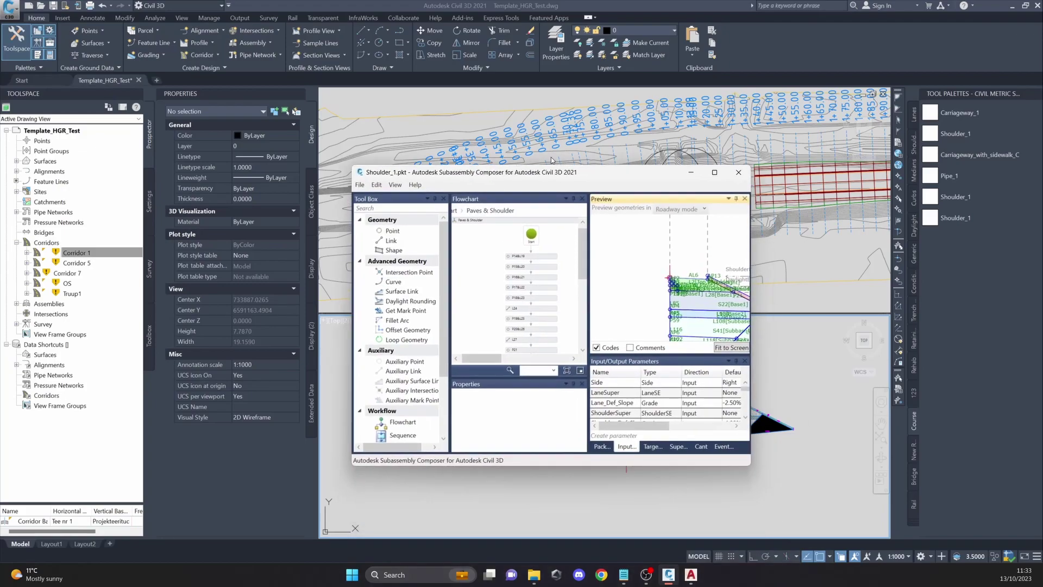
double_click(556, 174)
middle_click_drag(857, 222, 692, 205)
scroll(733, 198, "up", 1)
scroll(680, 188, "up", 7)
Assign the point code "B_1" to point P21 at the outer end of the Base1 link.
left_click(657, 200)
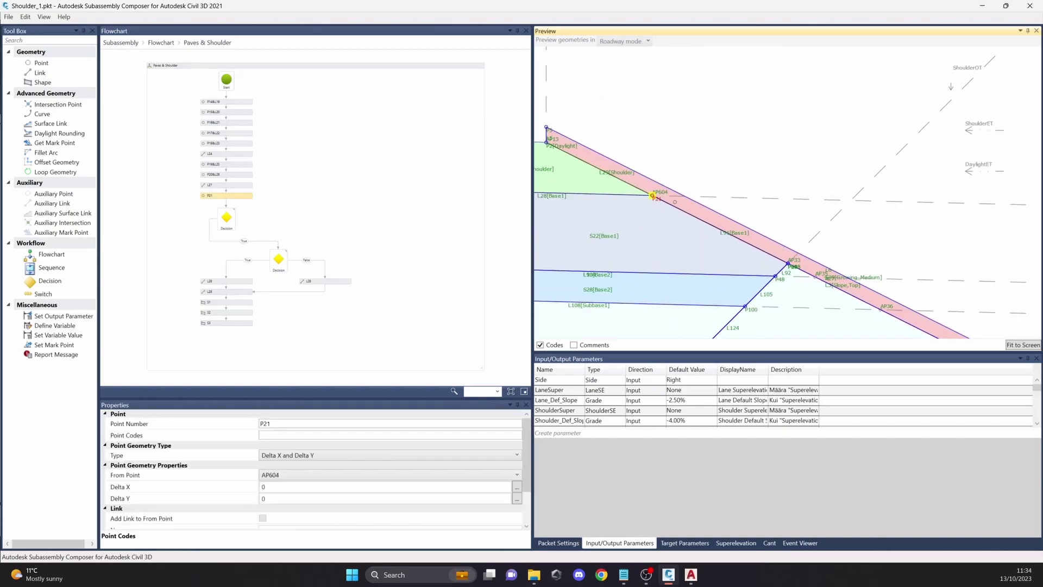
left_click(402, 435)
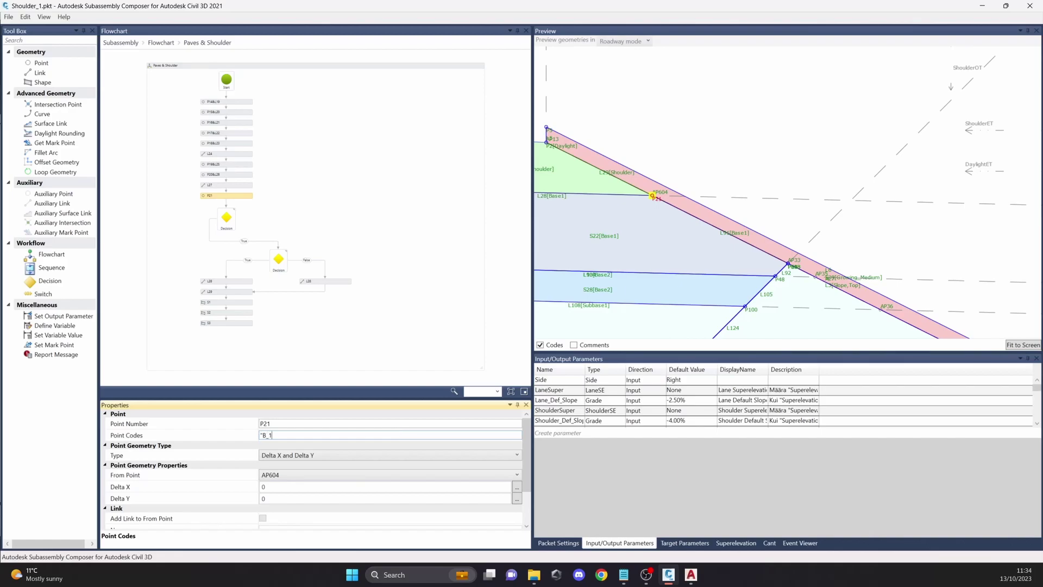
left_click(666, 158)
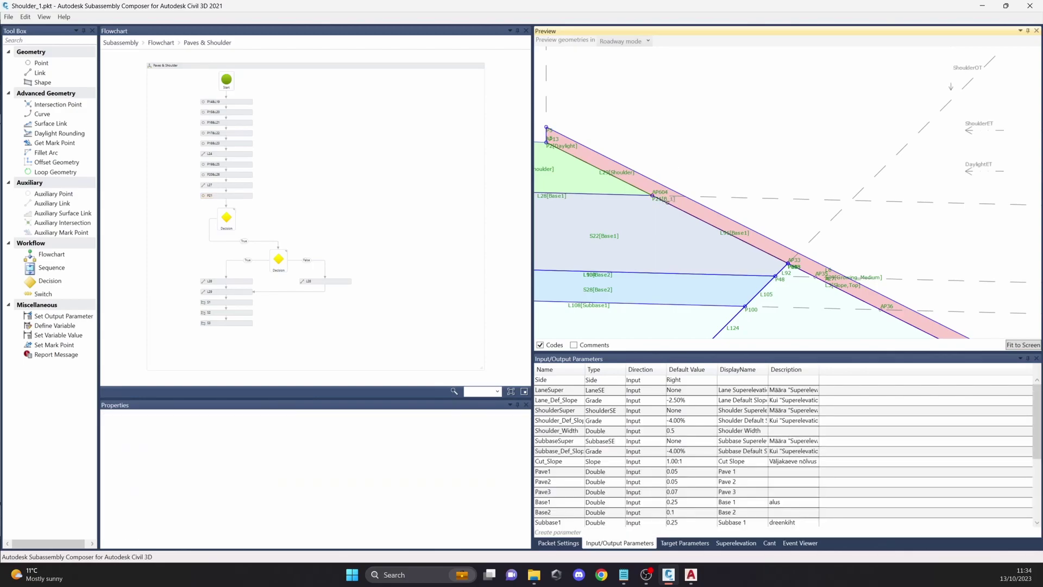
left_click(666, 199)
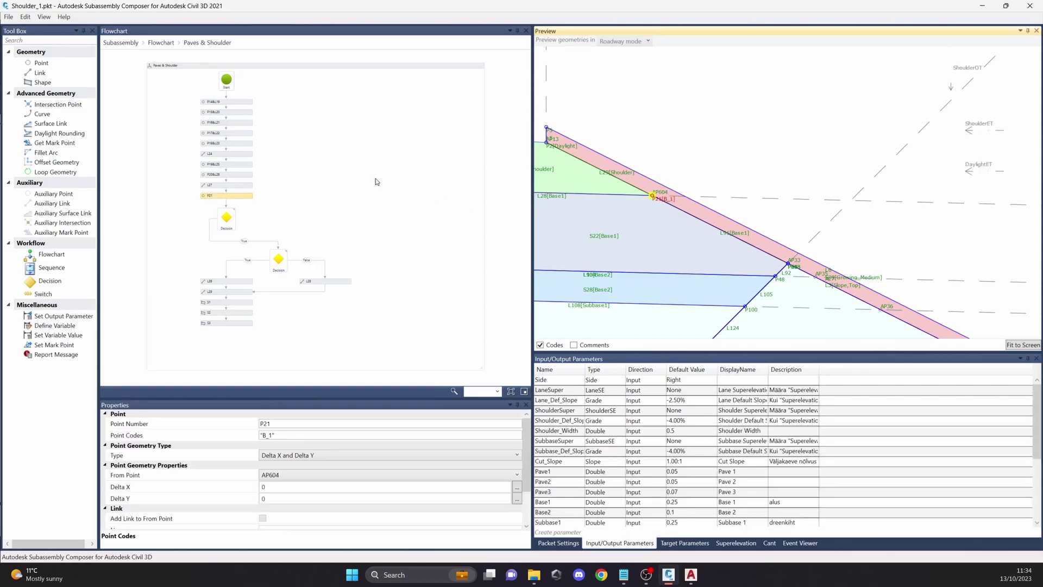
Save Shoulder_1.pkt and switch back to Civil 3D.
left_click(8, 17)
left_click(25, 50)
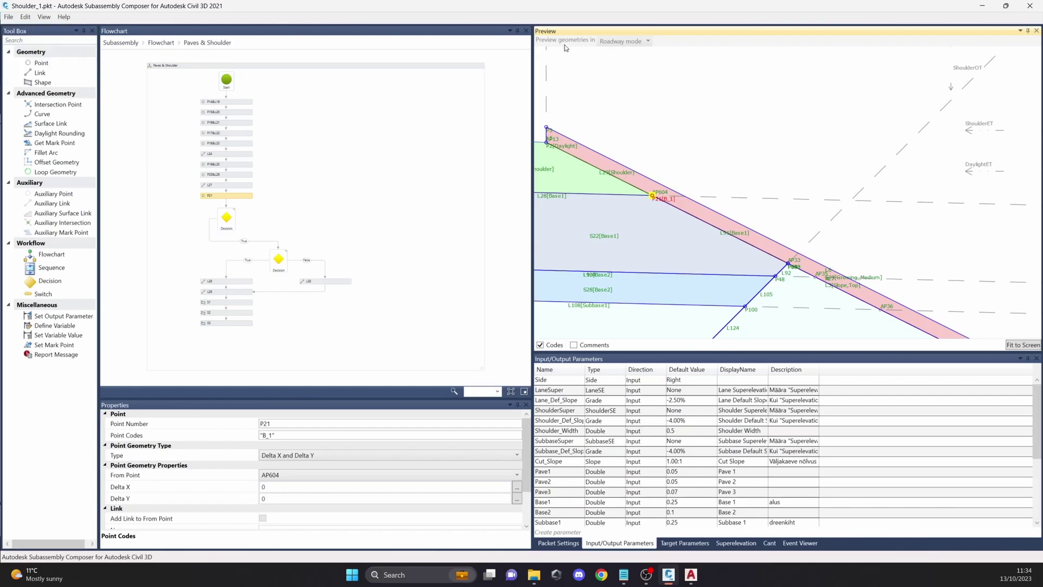
left_click(983, 6)
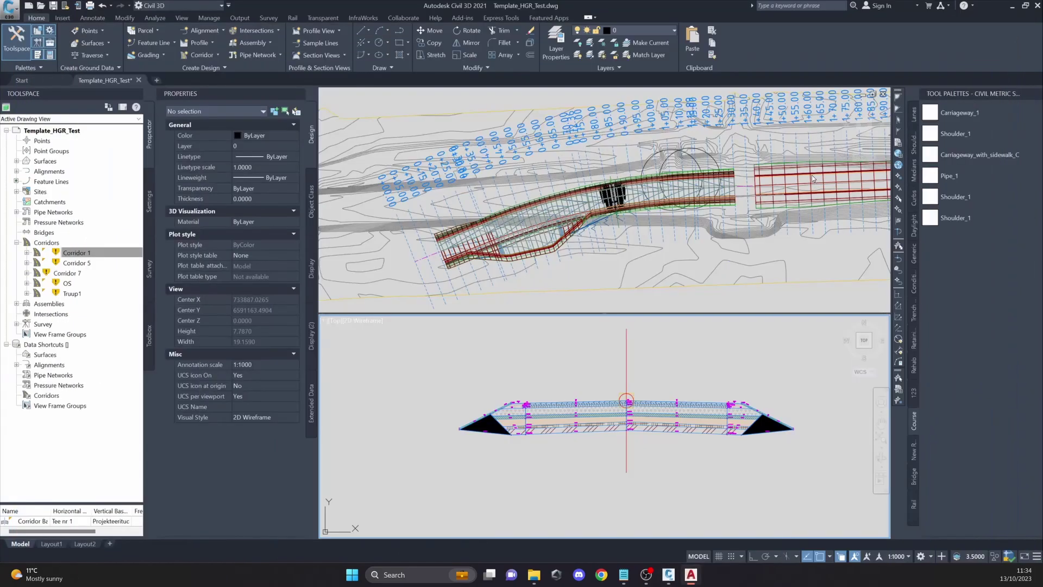
left_click(550, 390)
left_click(562, 391)
scroll(527, 407, "up", 4)
middle_click_drag(525, 402, 492, 378)
right_click(916, 427)
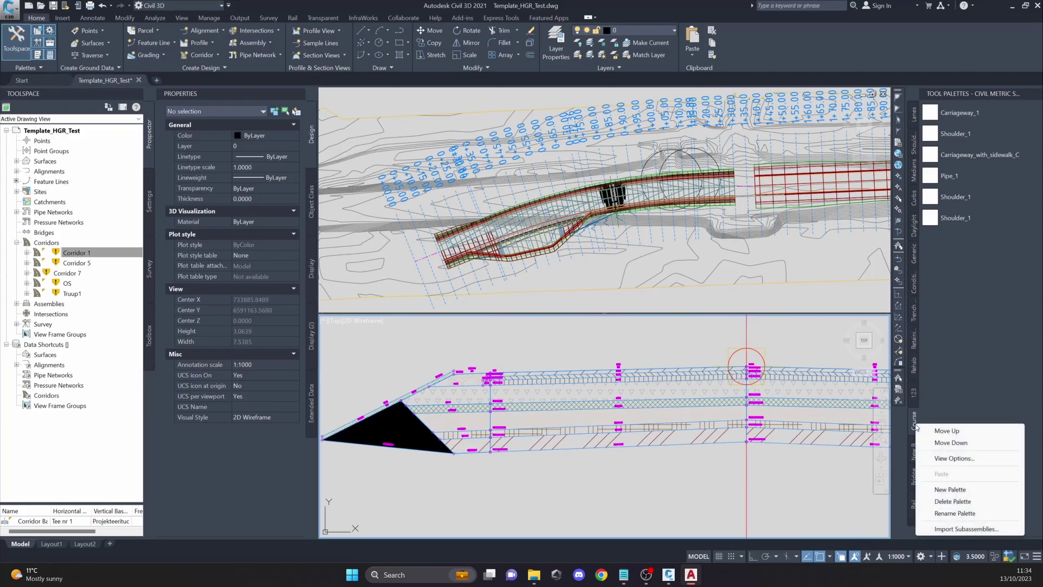
left_click(962, 386)
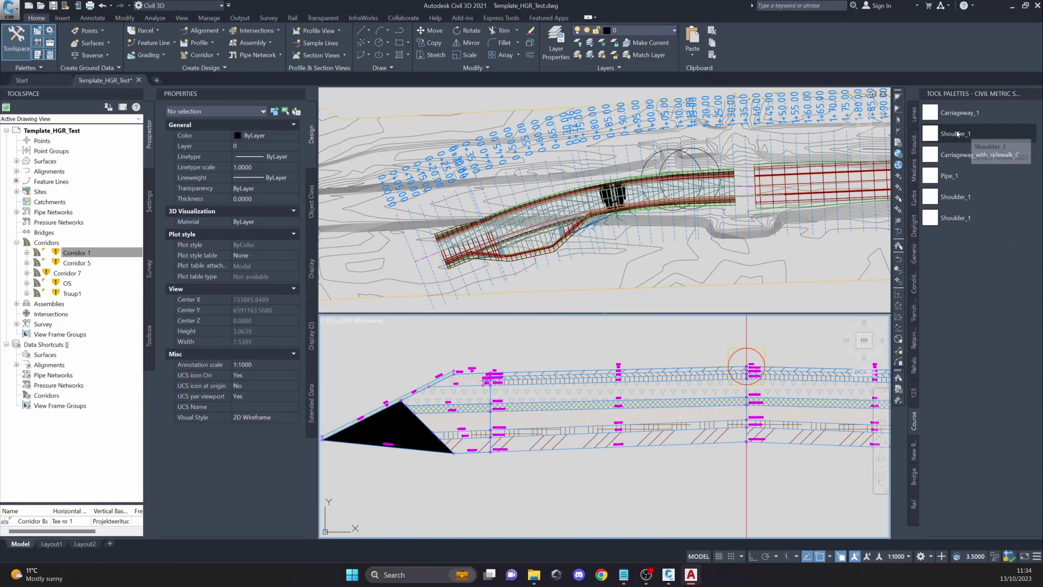
scroll(462, 359, "up", 4)
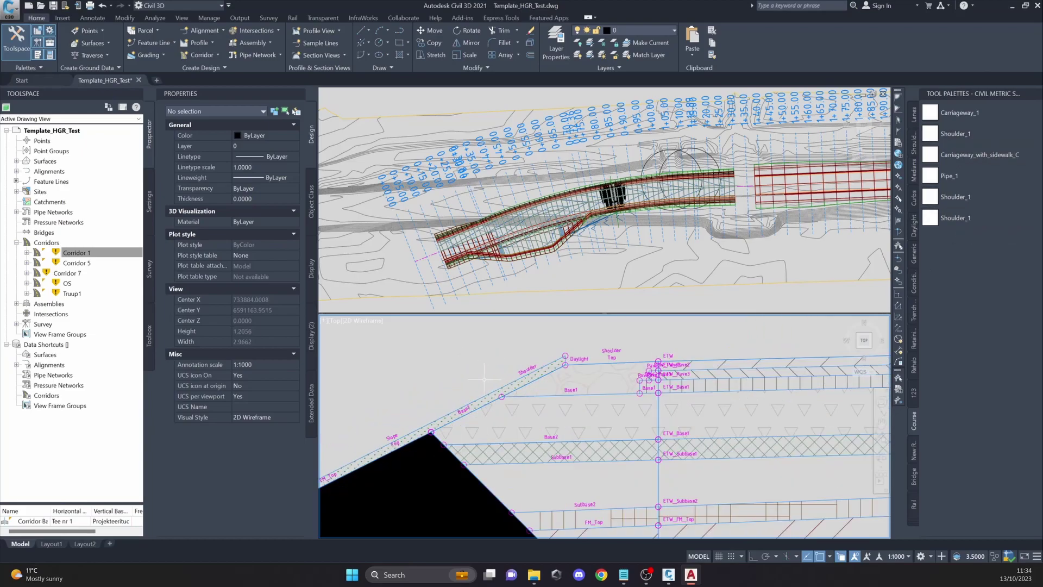
Import the updated subassembly file Shoulder_1.pkt from the 2021C3D_SAC folder into the Course tool palette.
right_click(913, 418)
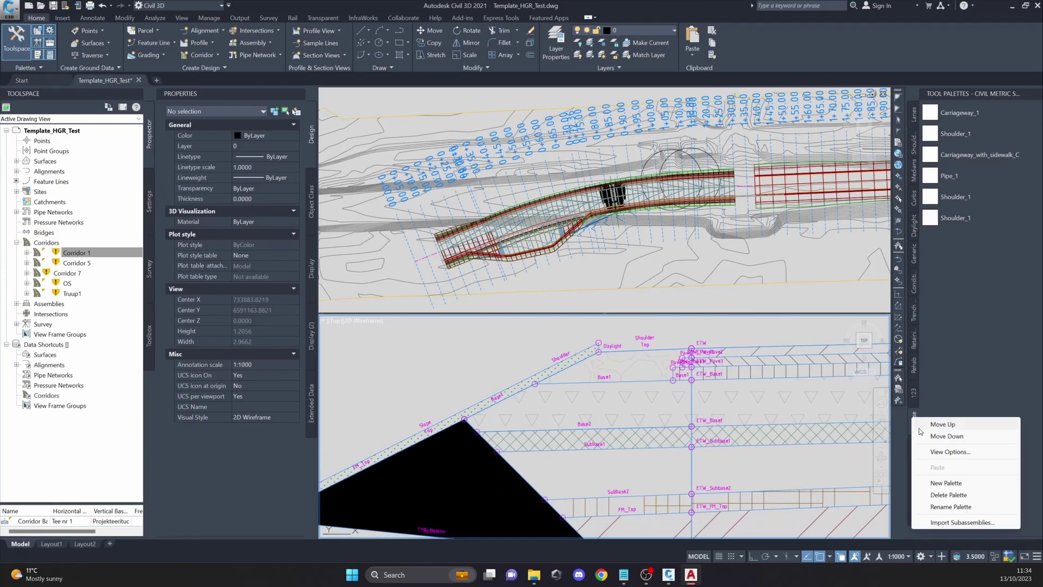
left_click(949, 523)
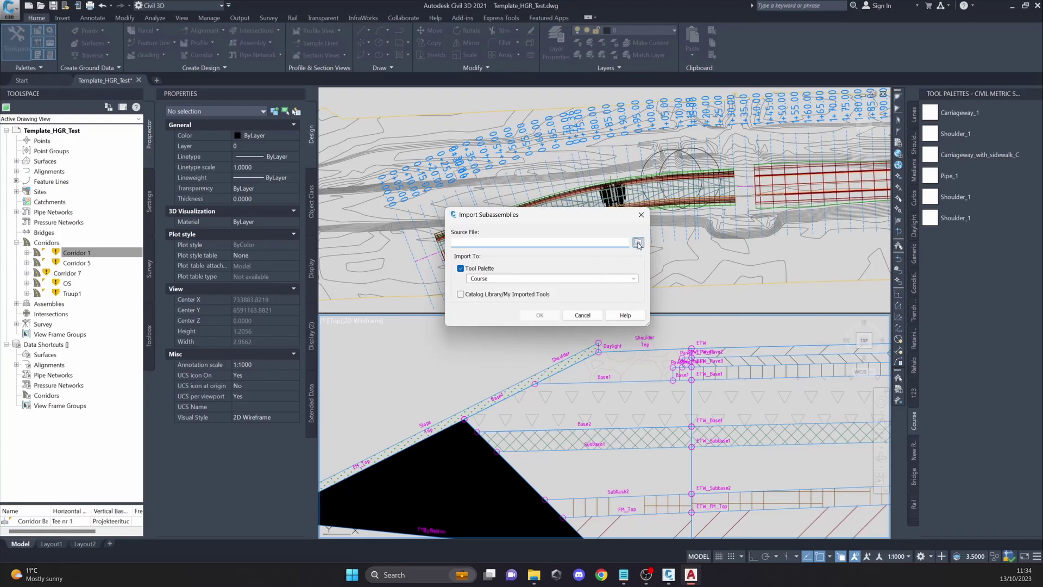
left_click(638, 241)
left_click(540, 257)
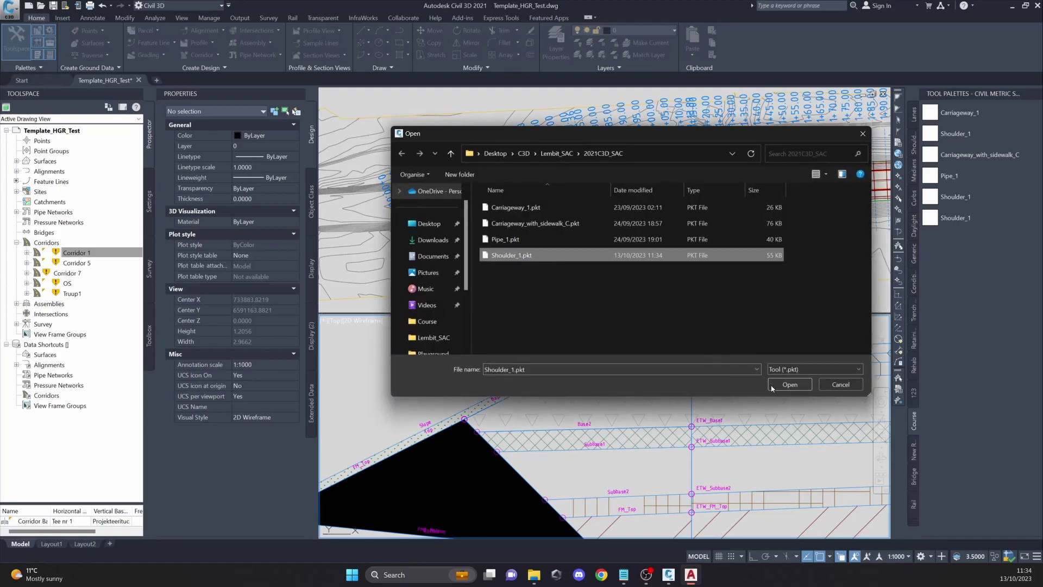
left_click(789, 384)
left_click(540, 315)
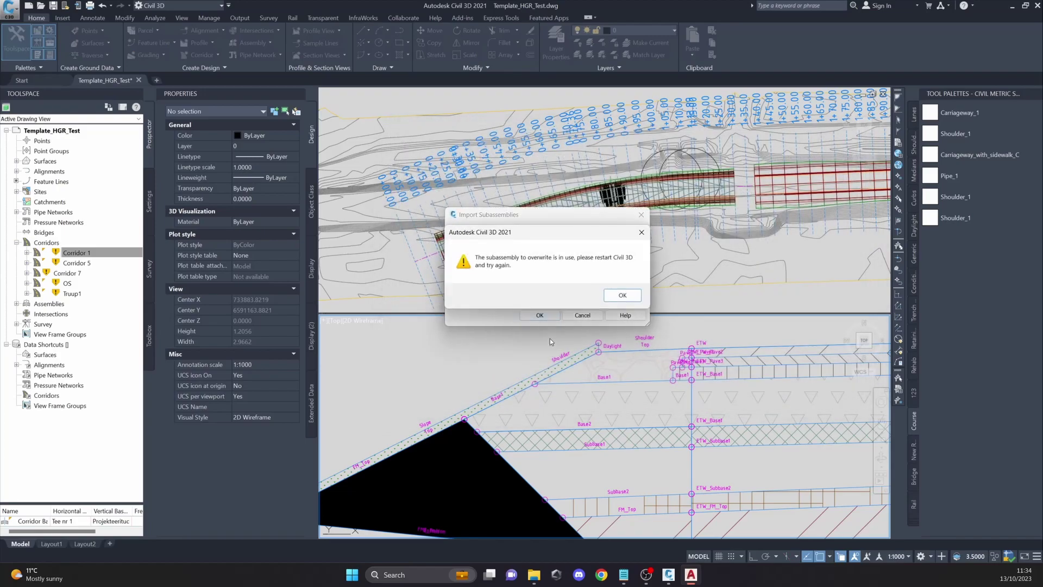
left_click_drag(531, 229, 529, 227)
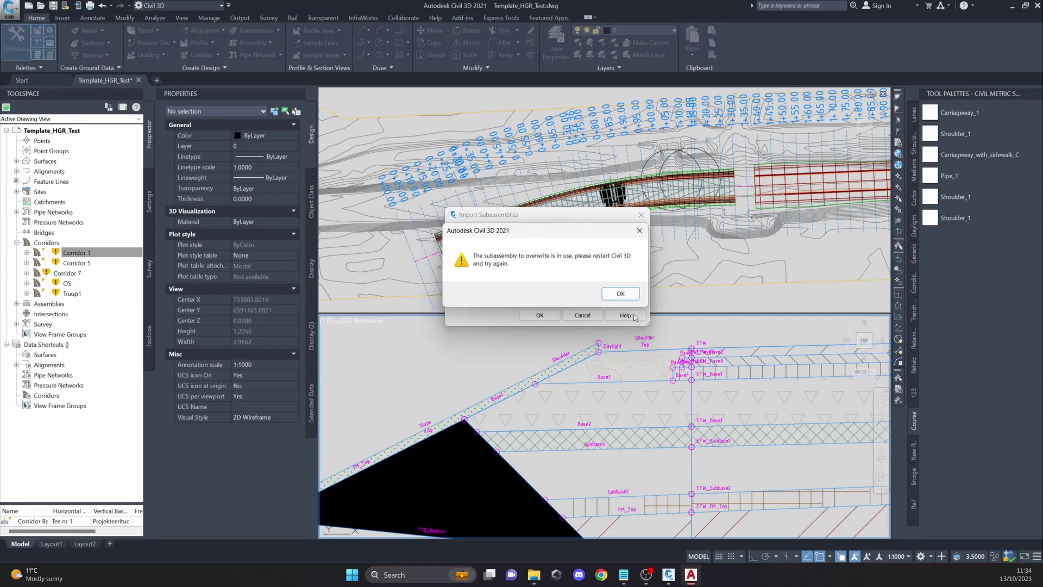
left_click(620, 294)
left_click(539, 315)
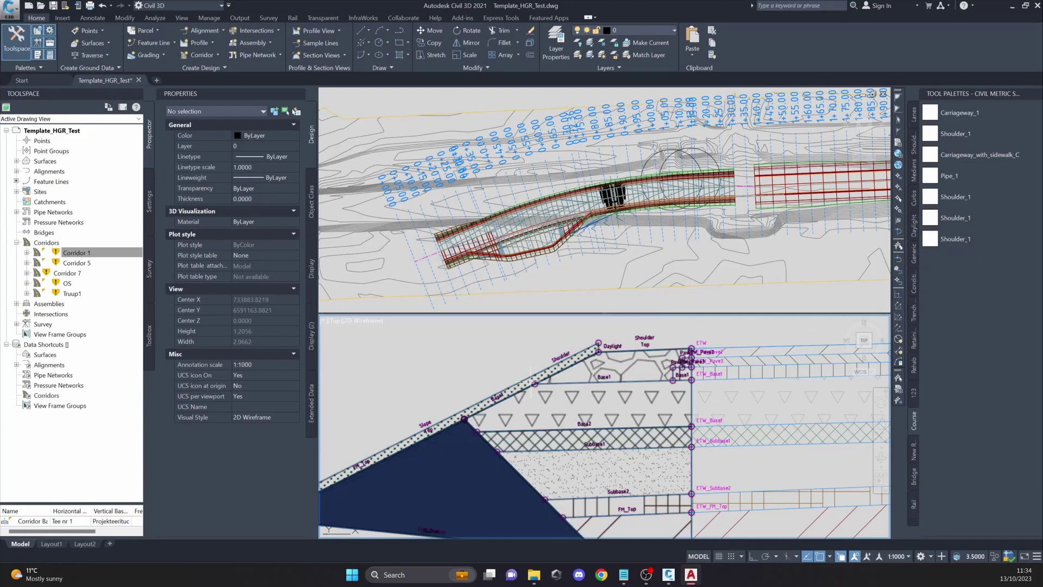
Open the assembly properties of Tüüp 29, show its construction items, and accept them to refresh the assembly.
scroll(535, 379, "down", 6)
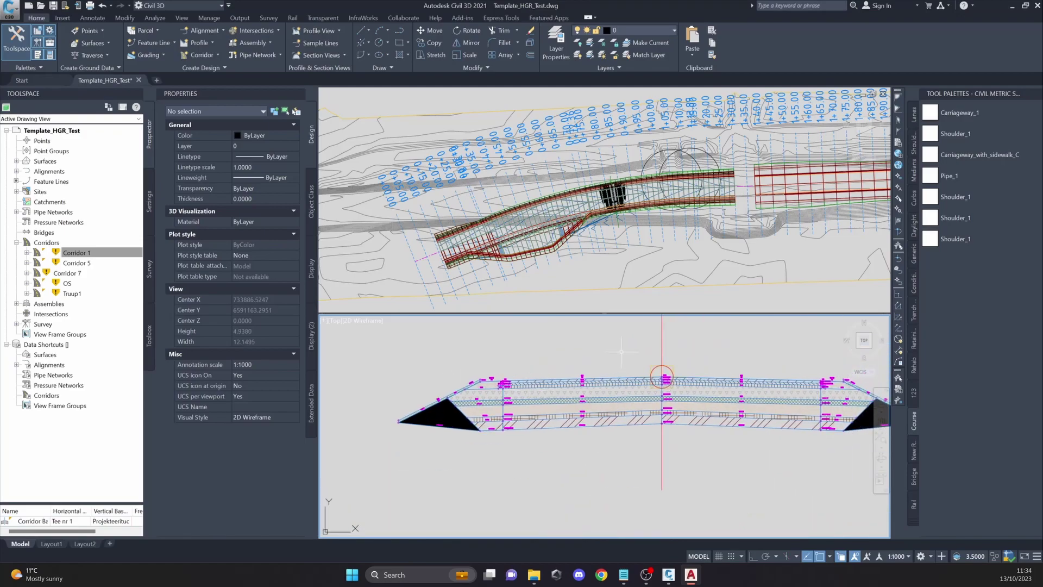
left_click(661, 344)
middle_click_drag(614, 359, 603, 400)
scroll(601, 414, "down", 1)
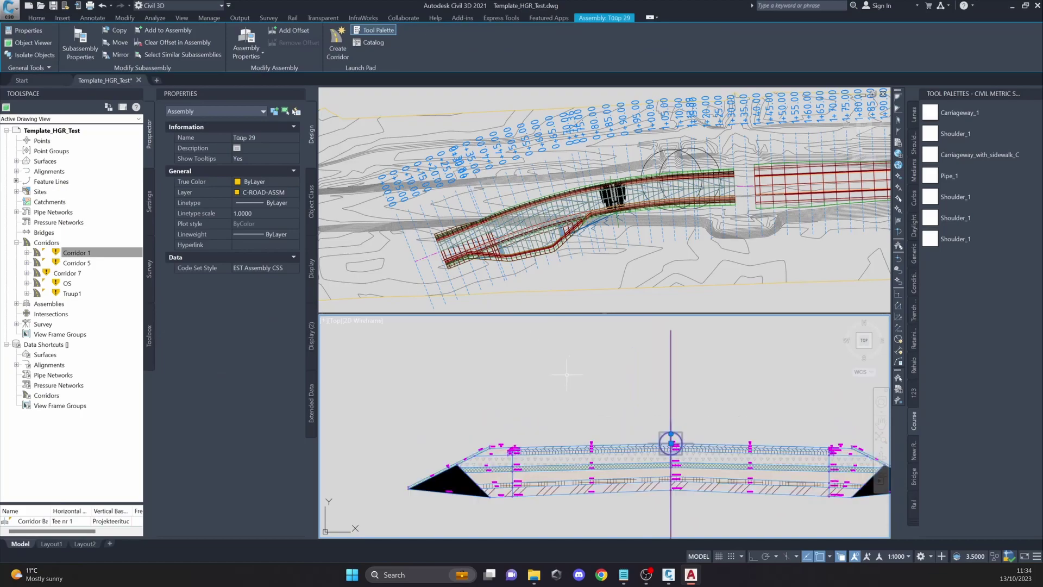
left_click(246, 44)
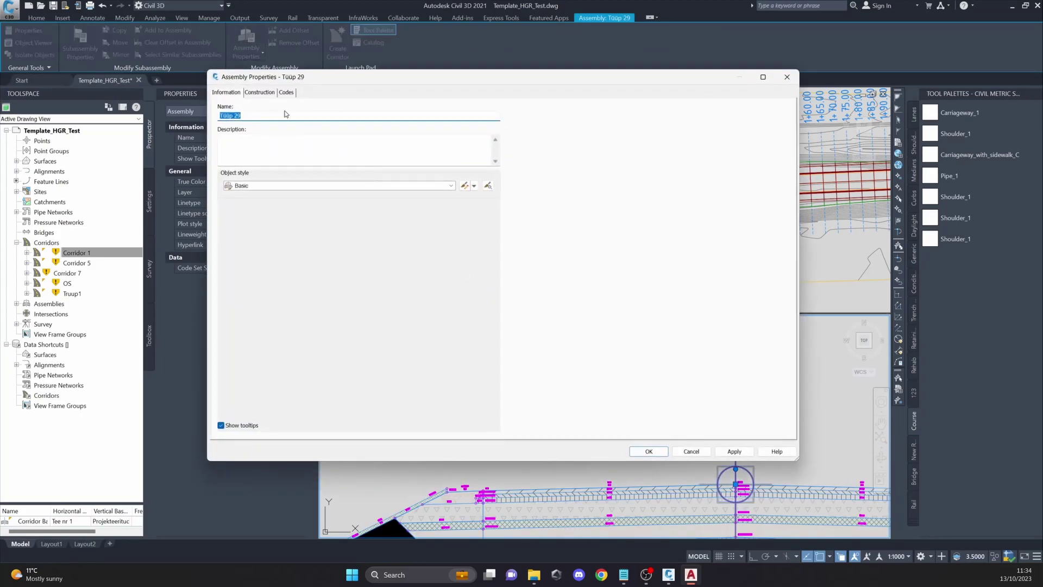
left_click(391, 94)
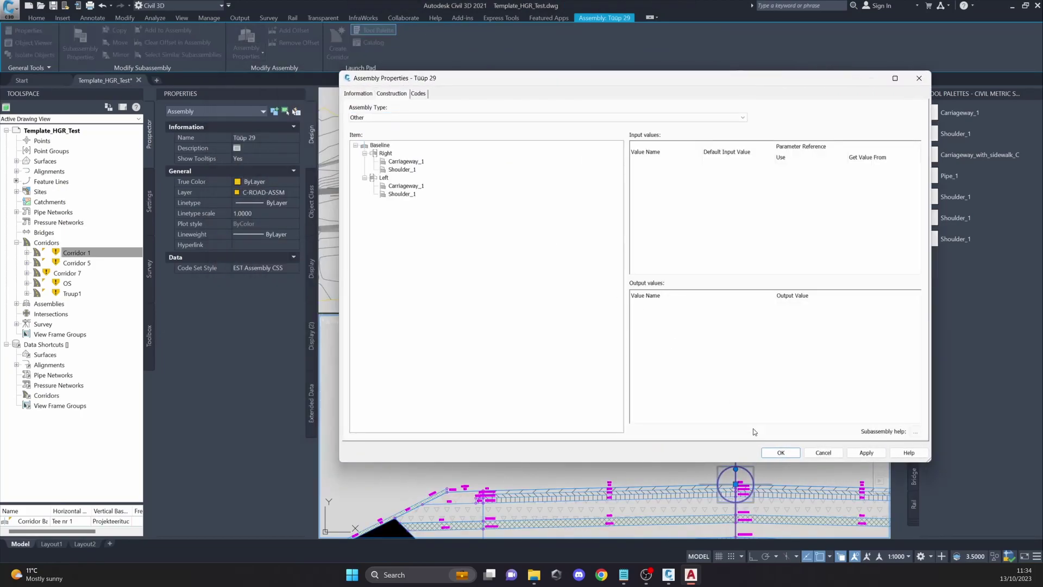
left_click(781, 452)
Examine the point code where the Base1 link meets the slope at the assembly's left shoulder.
scroll(511, 462, "up", 8)
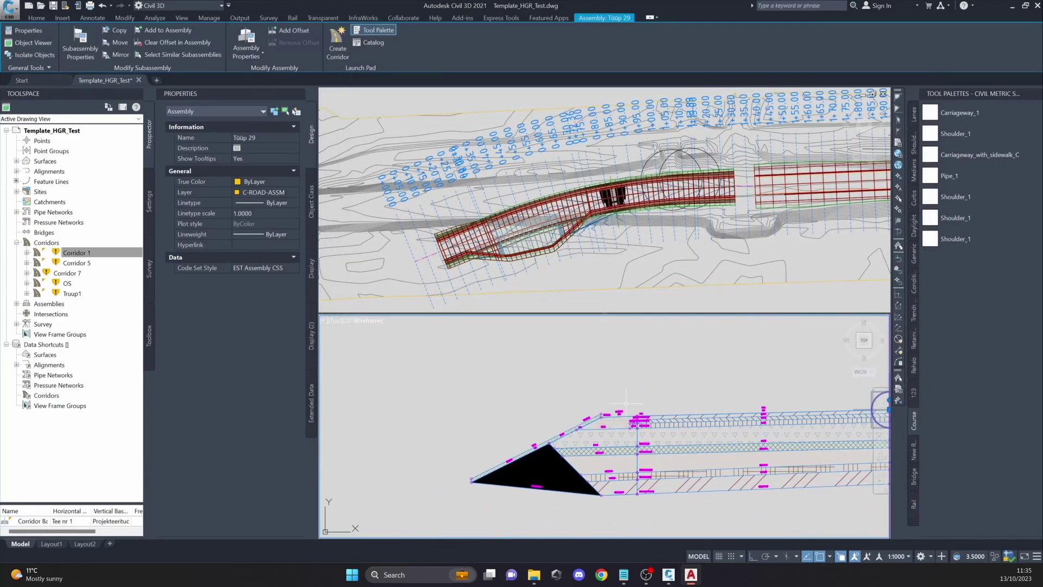
key("Escape")
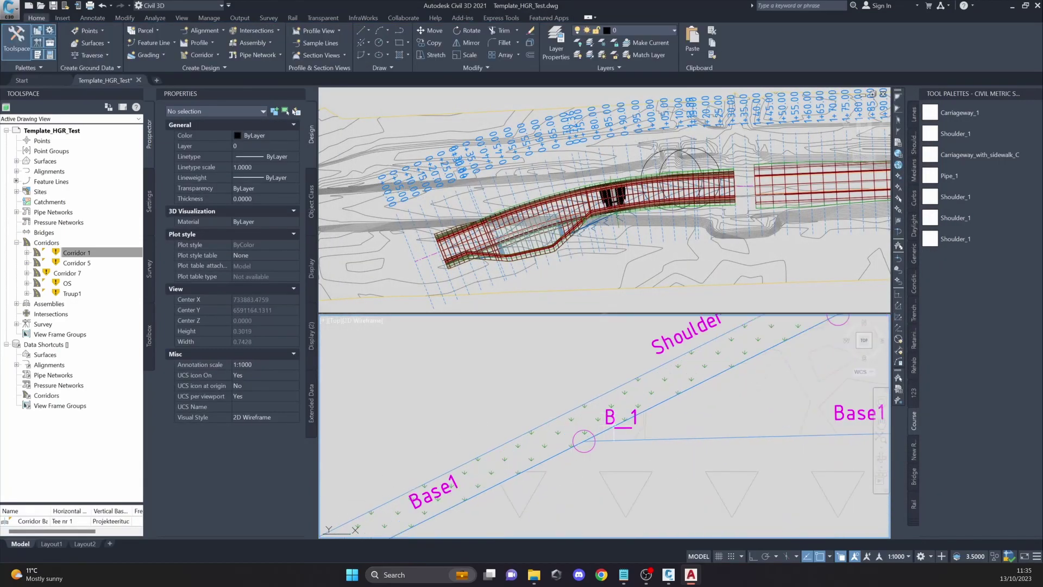
scroll(611, 423, "down", 2)
middle_click_drag(611, 422, 549, 437)
scroll(551, 438, "down", 4)
scroll(567, 424, "up", 4)
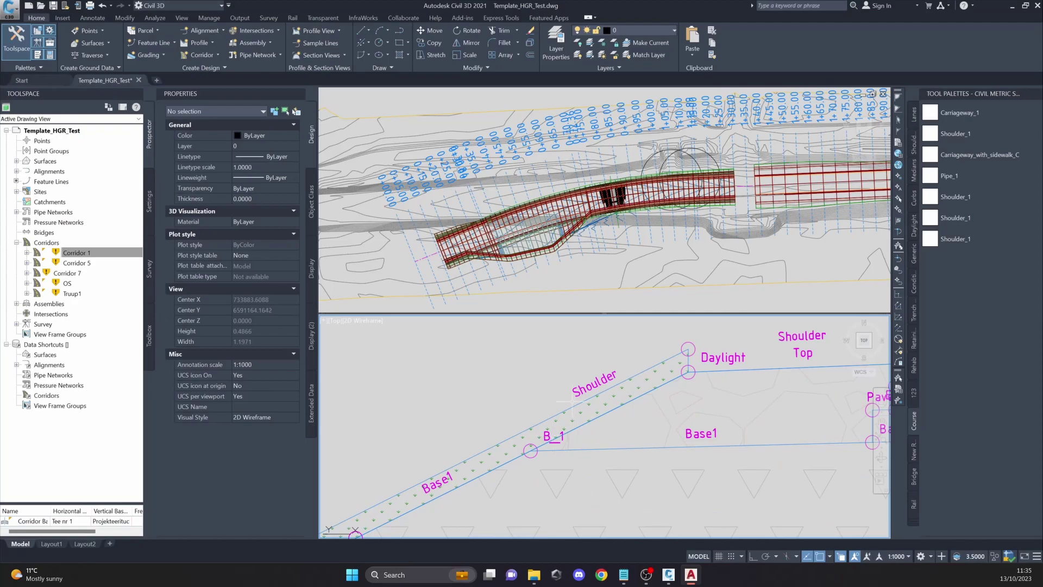
Select Corridor 1 and rebuild it so it takes over the updated shoulder subassembly.
left_click(613, 280)
scroll(542, 261, "up", 5)
middle_click_drag(543, 260, 679, 261)
left_click(69, 252)
right_click(69, 252)
left_click(136, 318)
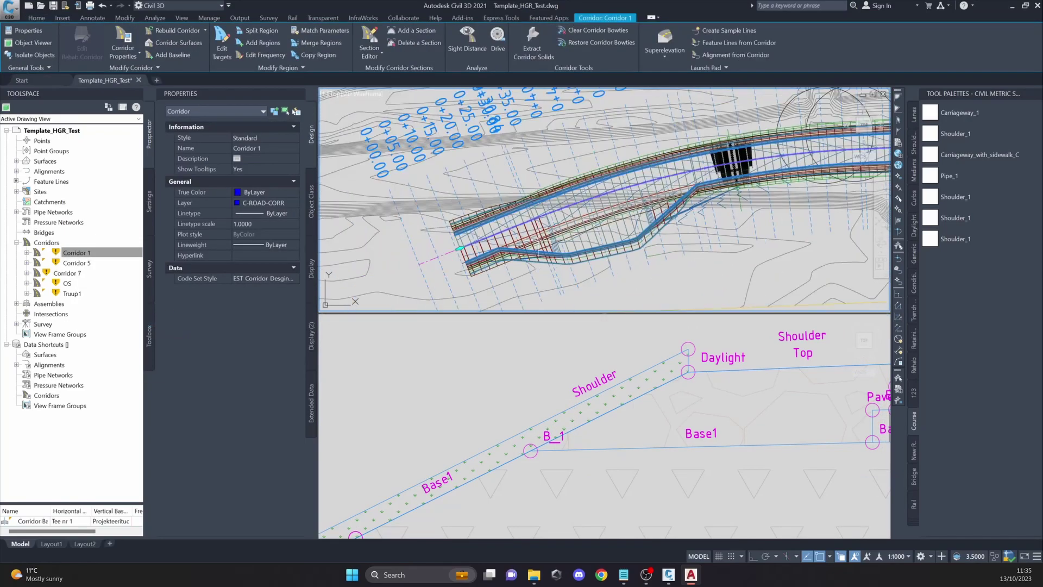
scroll(516, 243, "up", 2)
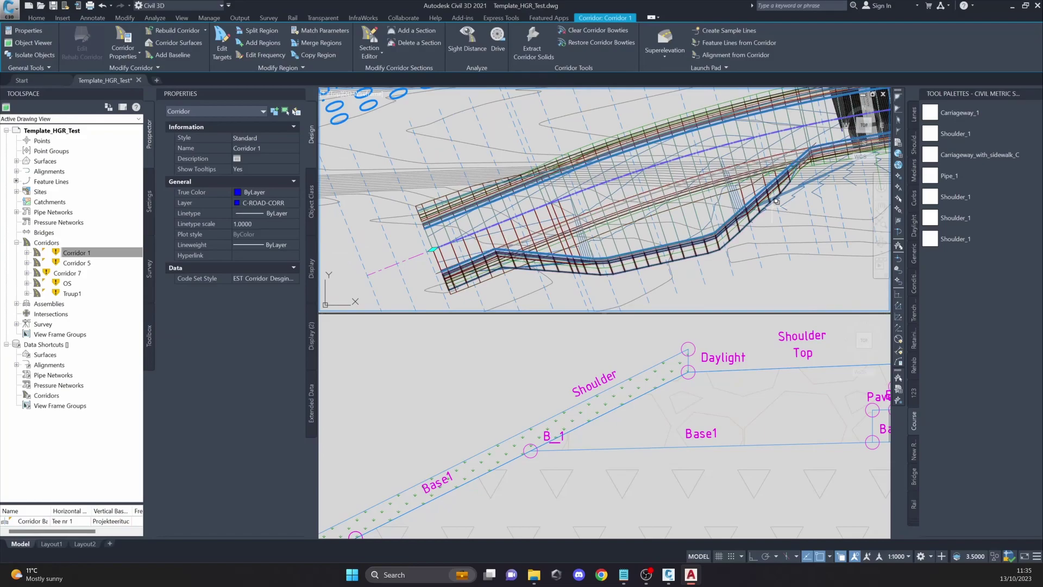
scroll(775, 203, "up", 1)
right_click(604, 226)
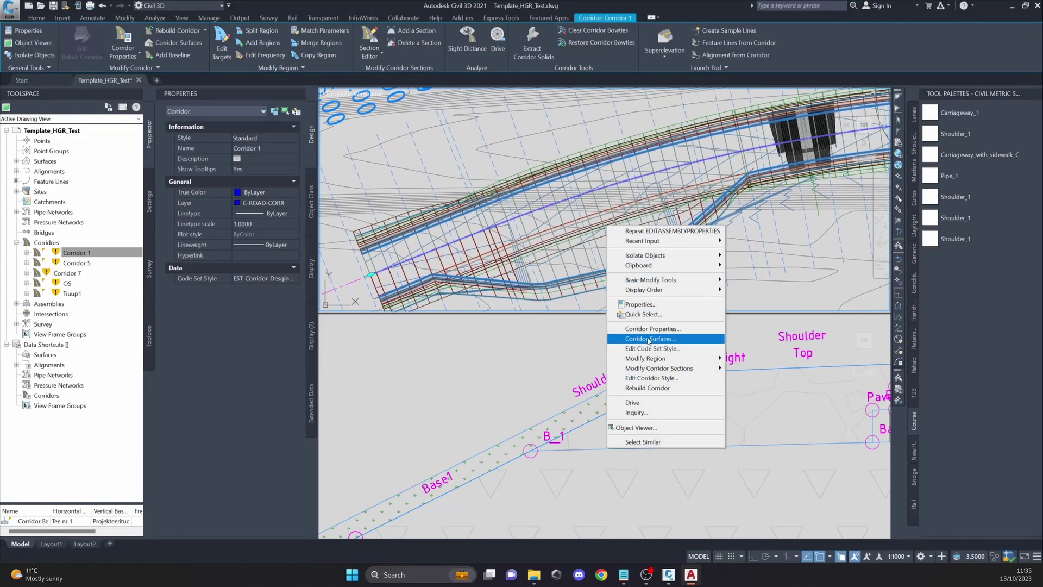
left_click(657, 387)
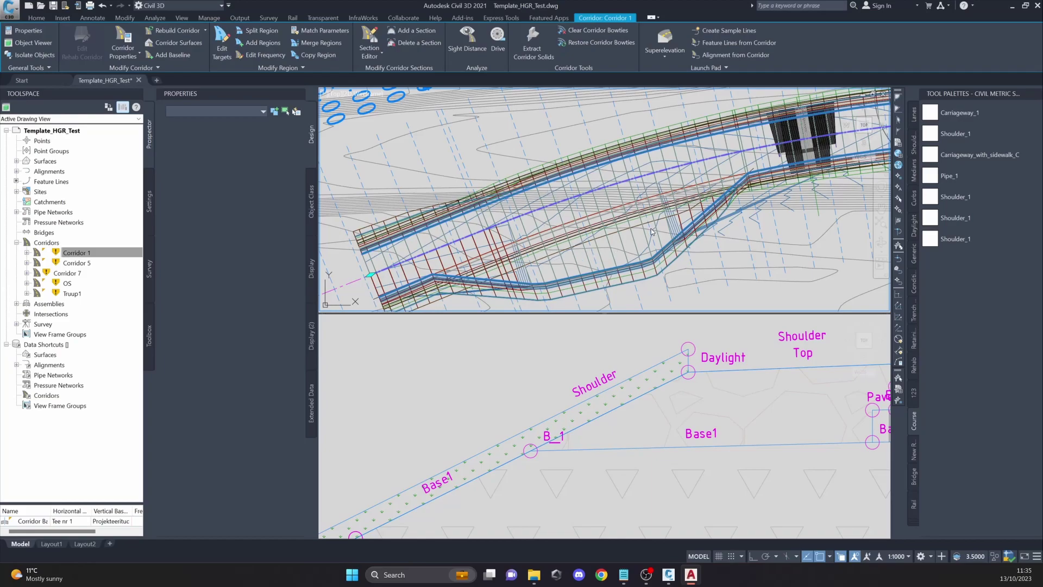
key("Escape")
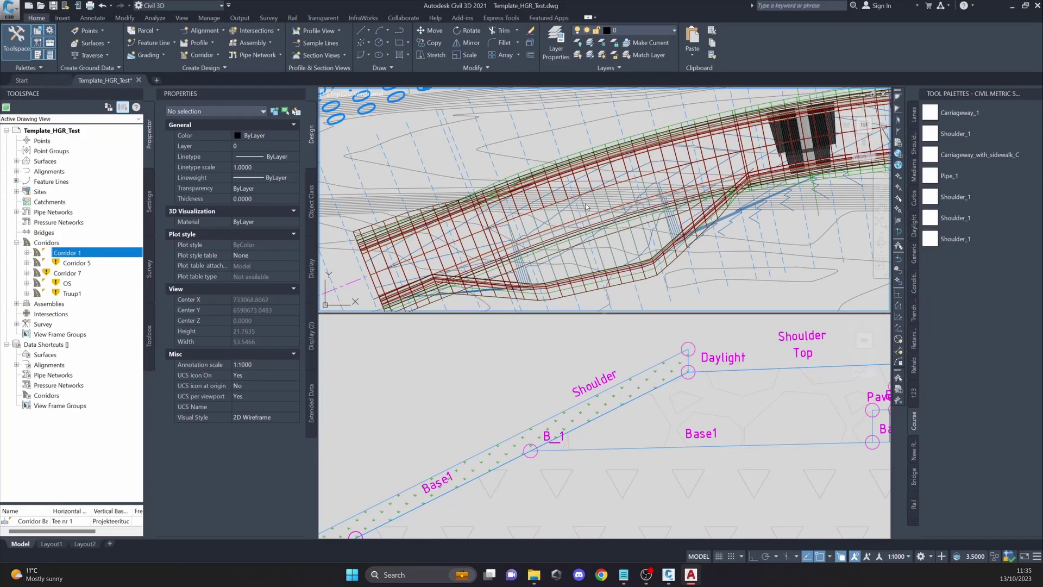
Open the surface definitions in Corridor 1's properties and expand the contents of surface Corridor 1 4.
scroll(620, 244, "down", 5)
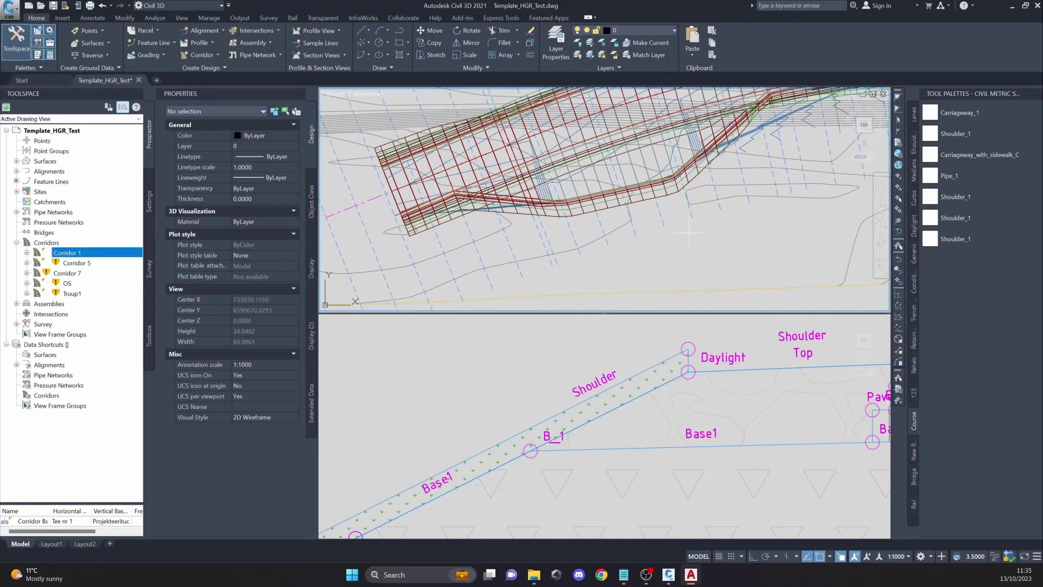
right_click(73, 257)
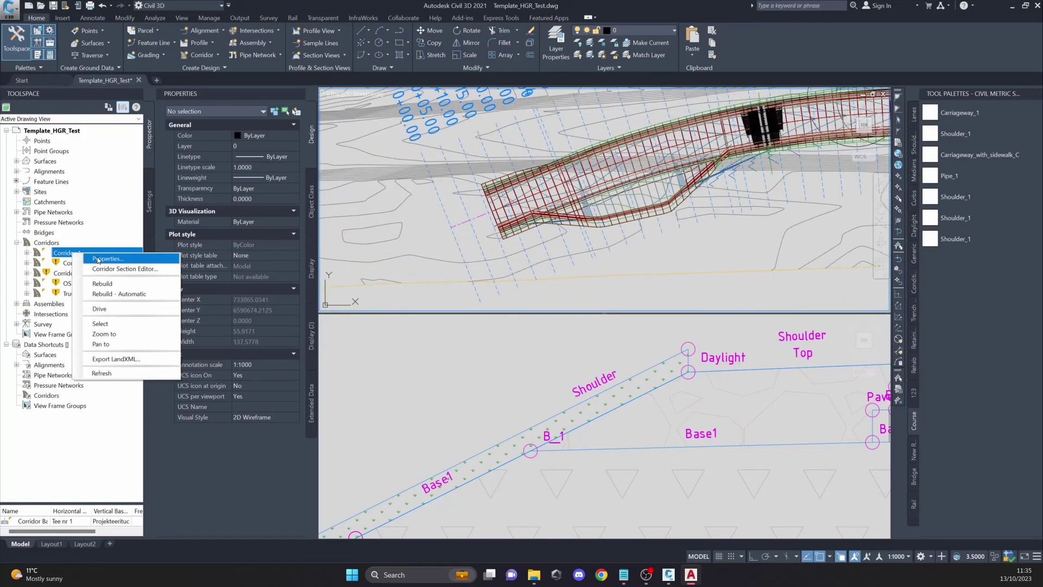
left_click(98, 259)
left_click_drag(614, 168, 535, 115)
left_click(407, 129)
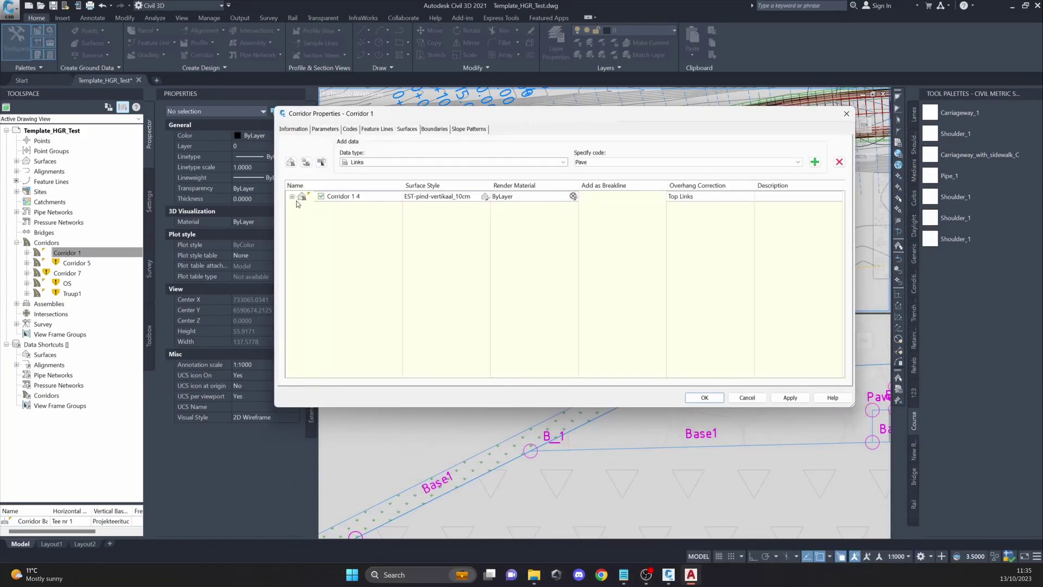
left_click(293, 197)
Check the link codes and feature line codes available for the corridor surface, looking for B_1, and close the properties without changes.
left_click(622, 162)
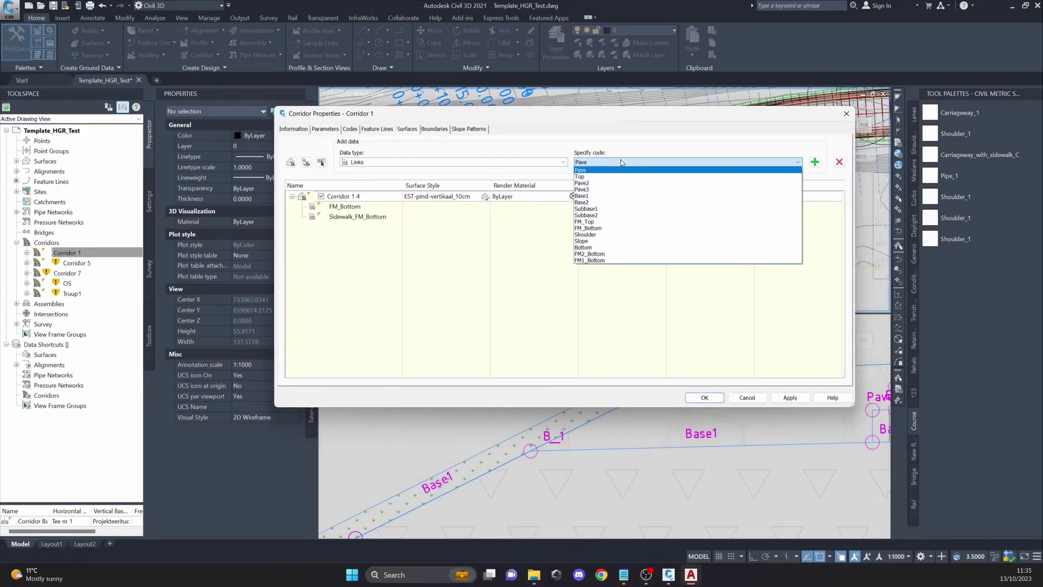
left_click(391, 162)
left_click(374, 174)
left_click(591, 161)
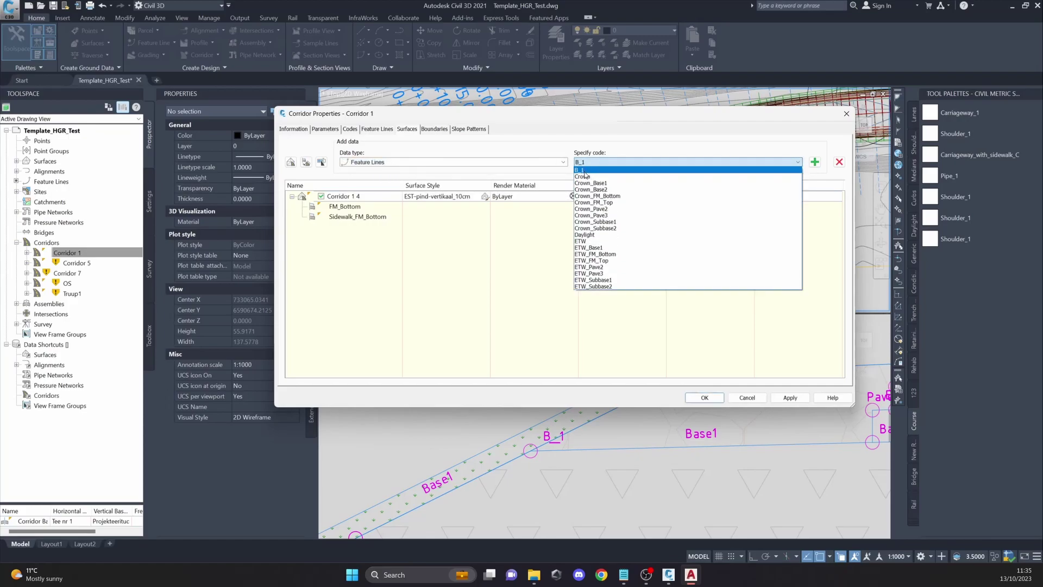
left_click(630, 161)
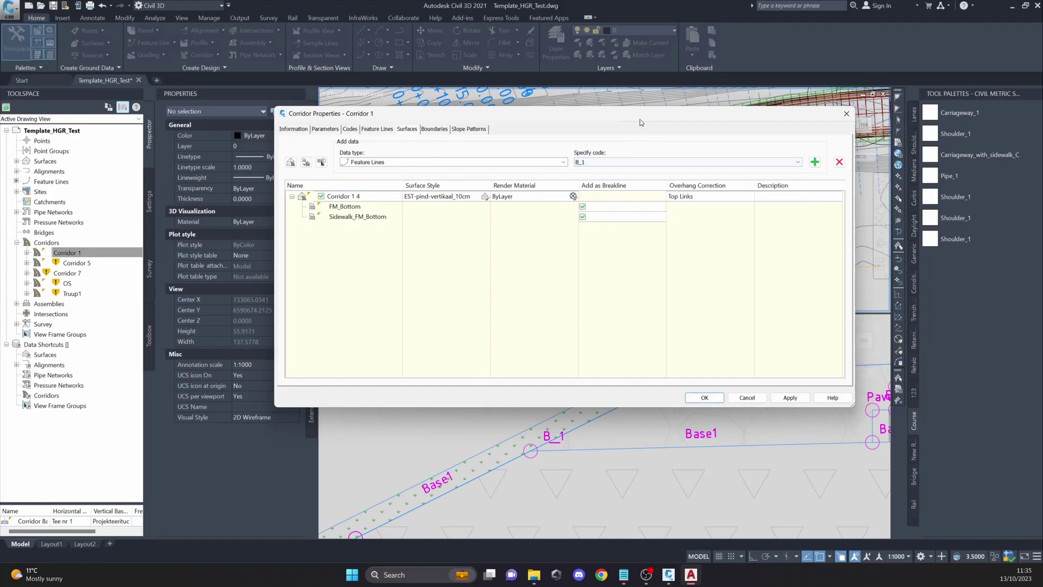
left_click_drag(638, 116, 613, 105)
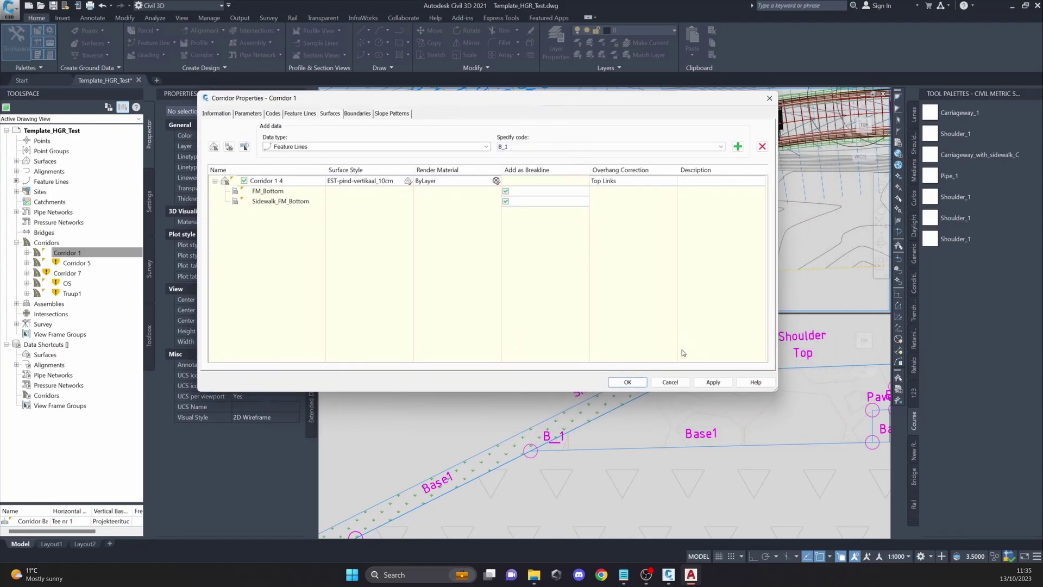
left_click(669, 382)
Examine the layers and codes along the left half of the Tüüp 29 assembly.
left_click(567, 381)
scroll(597, 402, "down", 6)
middle_click_drag(608, 416, 535, 384)
scroll(520, 390, "down", 3)
scroll(782, 388, "up", 3)
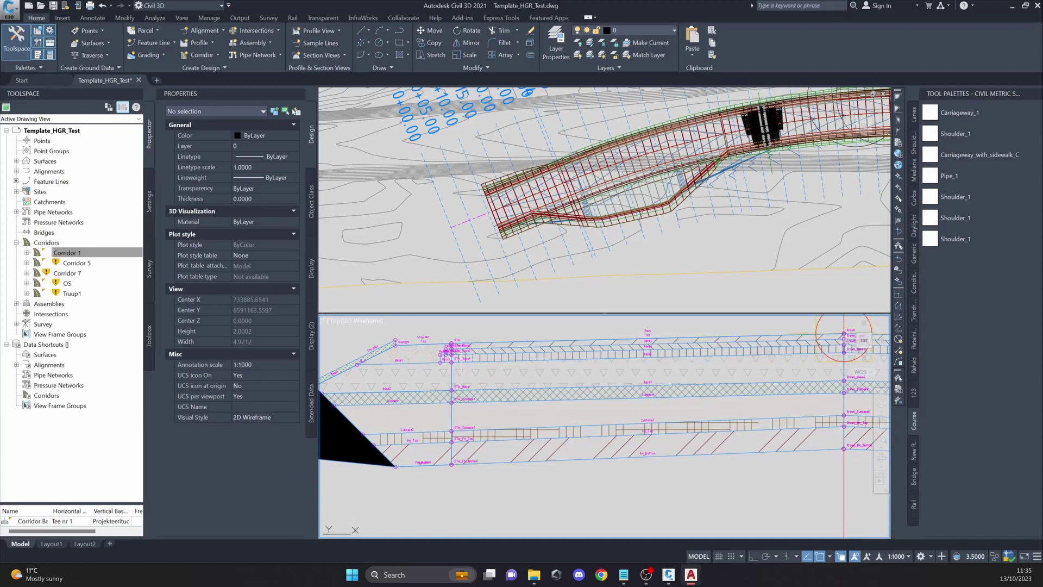
middle_click_drag(638, 381, 600, 379)
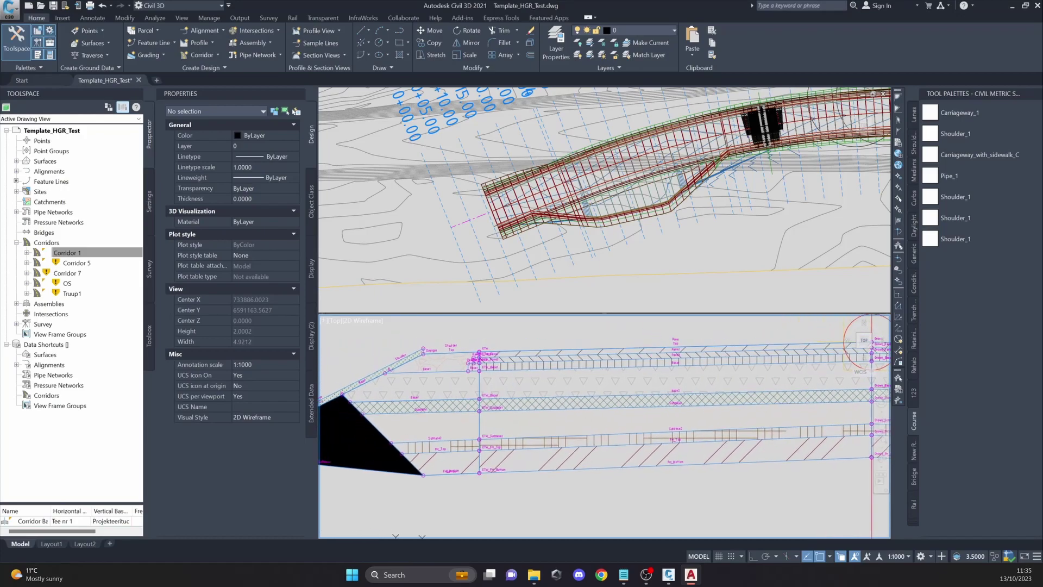
scroll(450, 373, "up", 2)
scroll(564, 393, "down", 2)
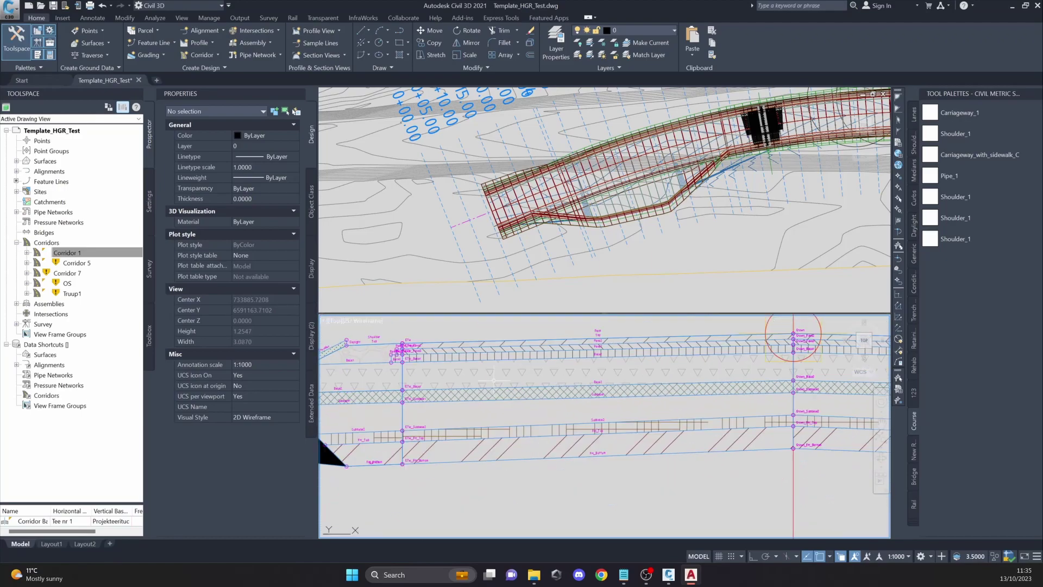
scroll(630, 380, "down", 2)
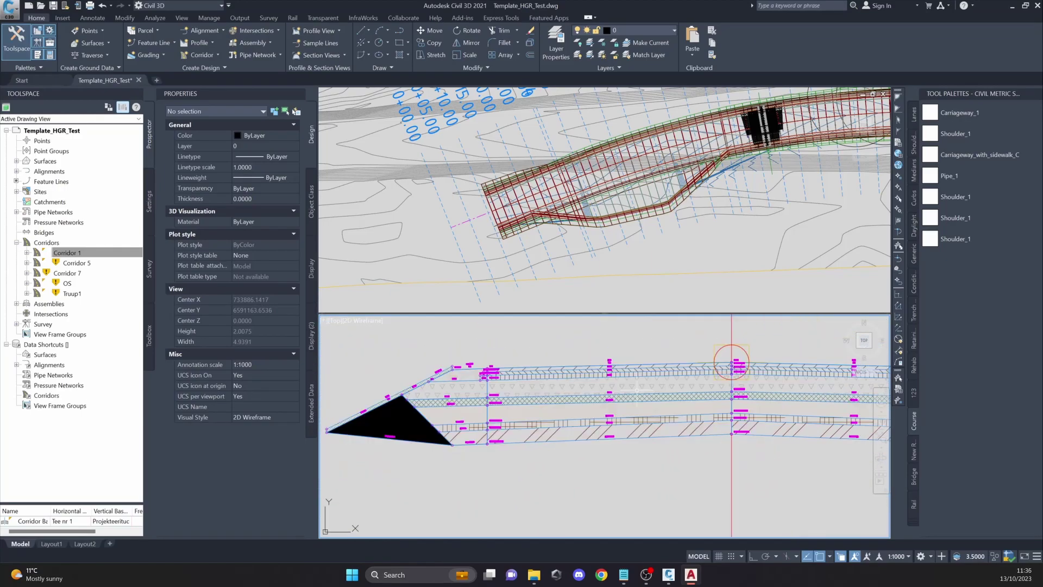
Inspect the slope, width and layer thickness parameters of the left Carriageway_1 subassembly, and clear the selection.
left_click(608, 372)
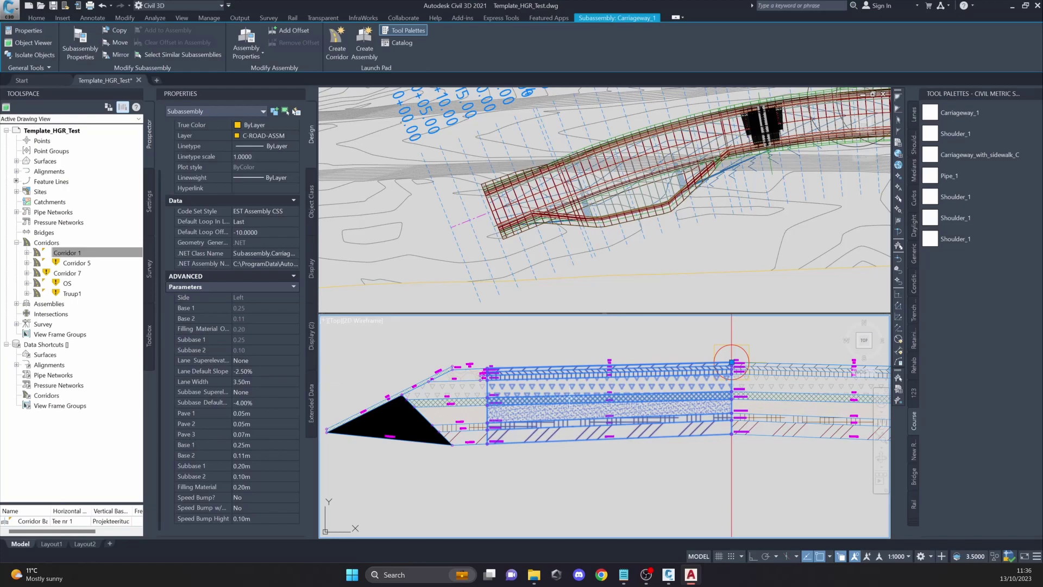
middle_click_drag(591, 407, 563, 393)
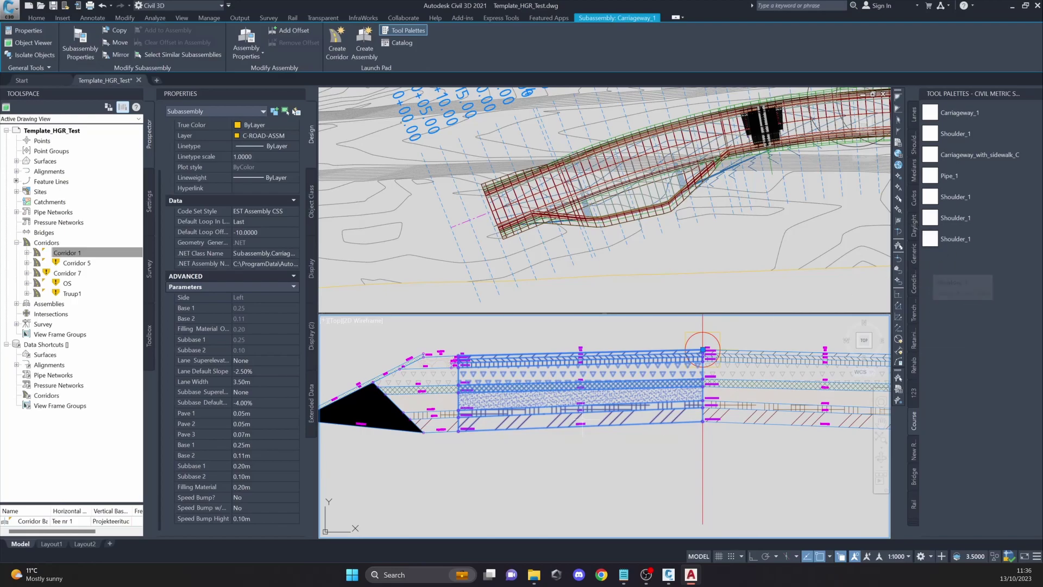
middle_click_drag(581, 399, 586, 418)
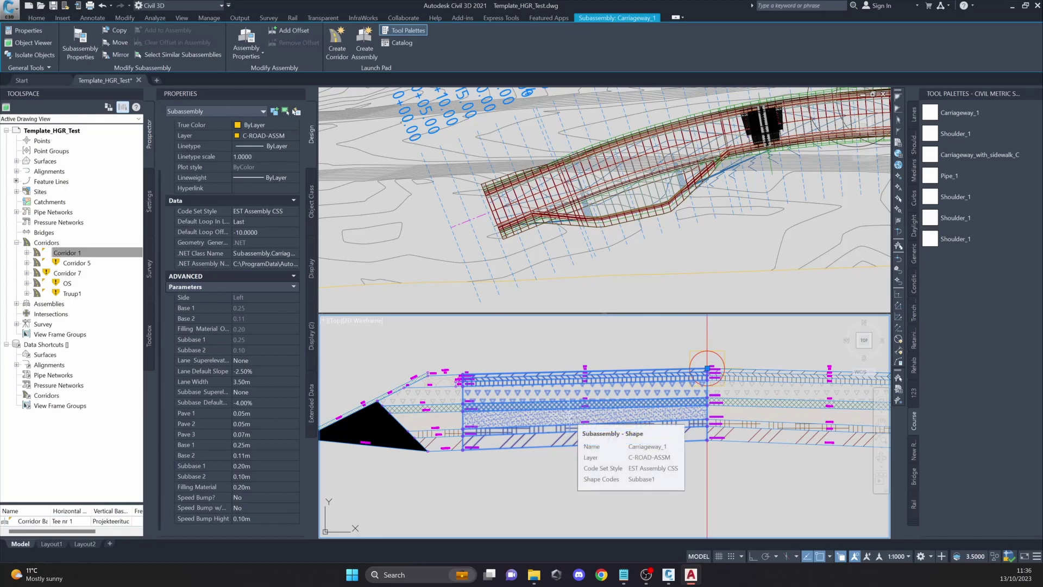
key("Escape")
scroll(590, 369, "down", 2)
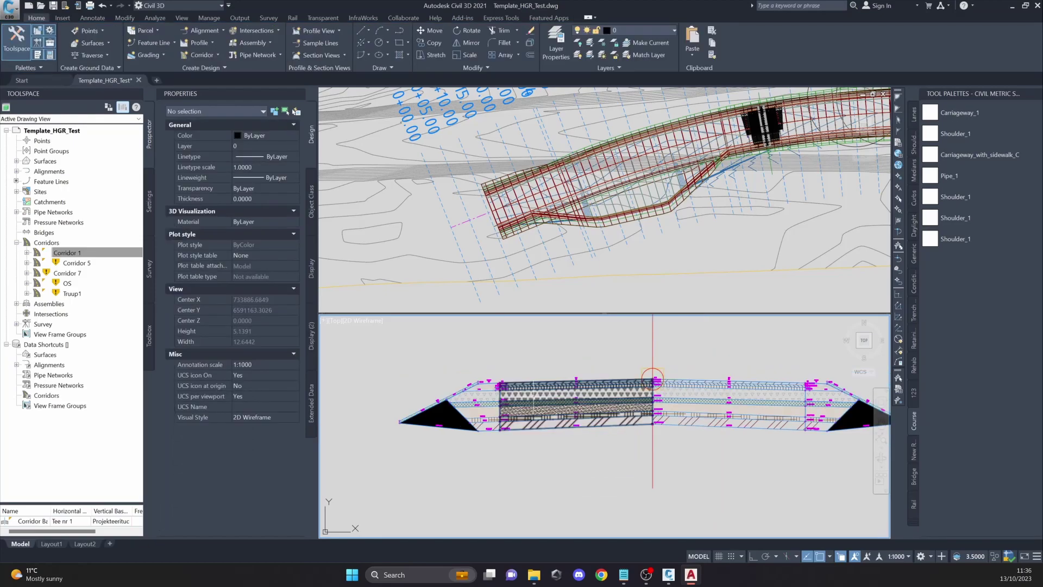
left_click(533, 397)
scroll(259, 401, "down", 2)
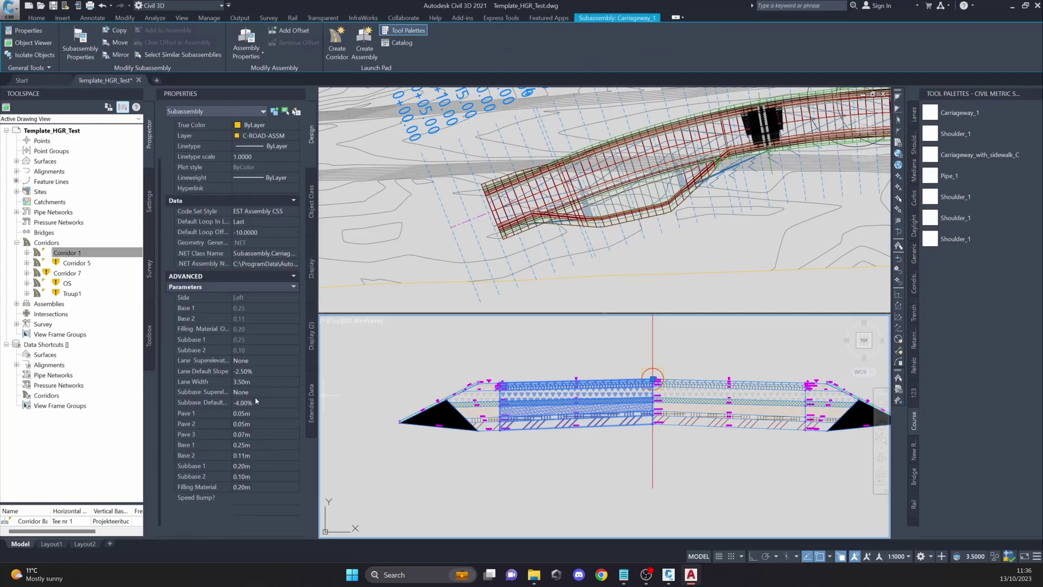
mouse_move(525, 405)
middle_mouse_down()
mouse_move(510, 438)
mouse_move(523, 390)
middle_mouse_up()
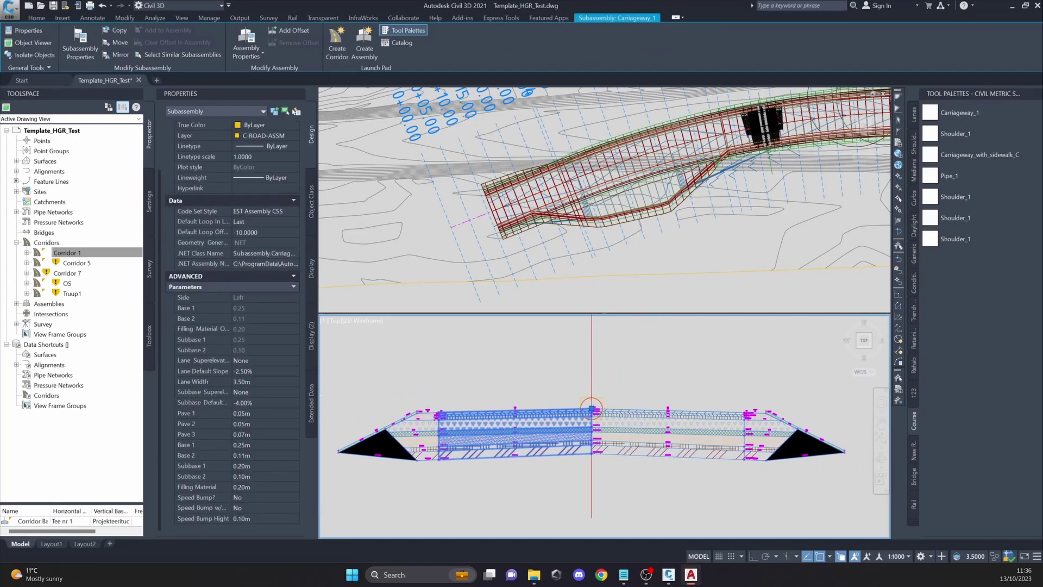
middle_click_drag(506, 434, 518, 407)
key("Escape")
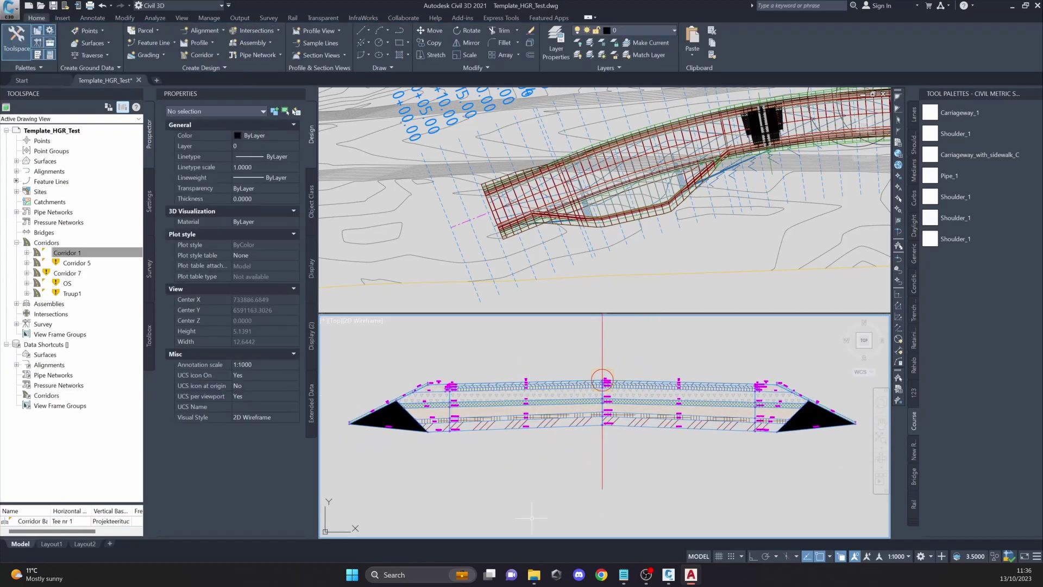
key("alt+Tab")
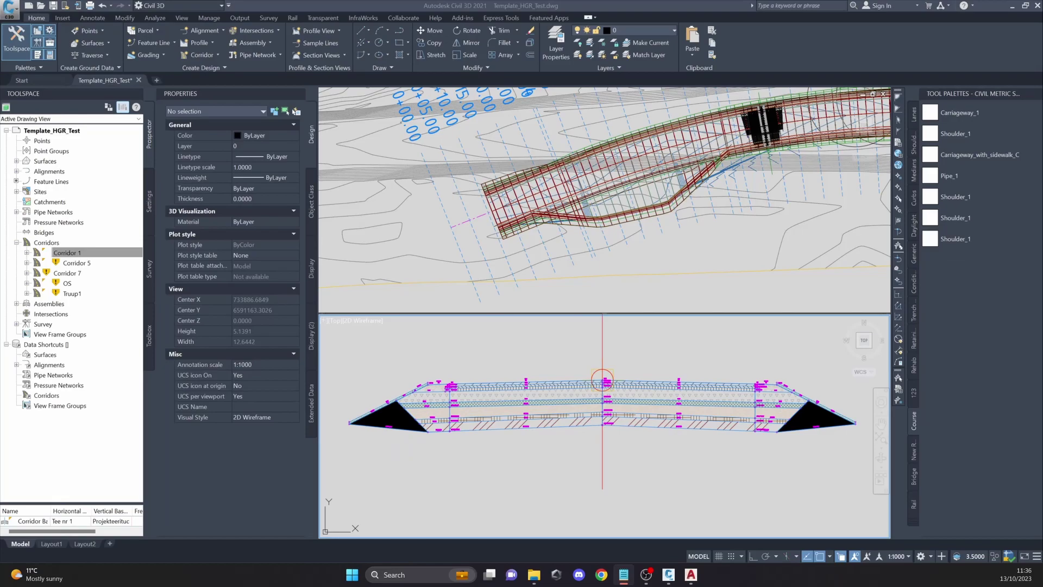
mouse_move(614, 373)
middle_mouse_down()
mouse_move(609, 421)
mouse_move(610, 380)
middle_mouse_up()
scroll(610, 381, "down", 4)
scroll(552, 387, "up", 3)
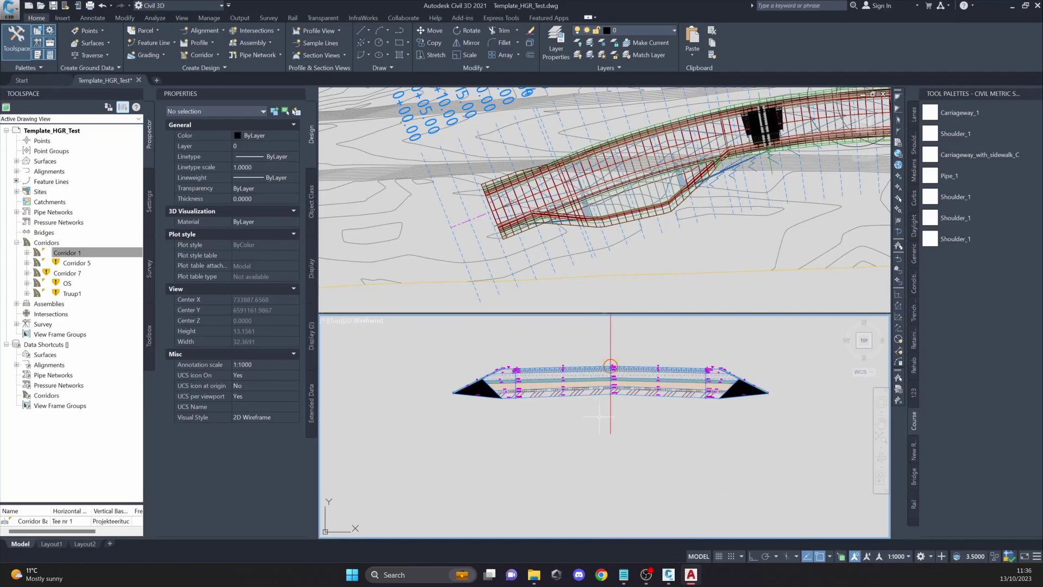
Compare the properties of the left and right Carriageway_1 subassemblies on either side of the assembly baseline.
left_click(553, 387)
scroll(561, 386, "up", 1)
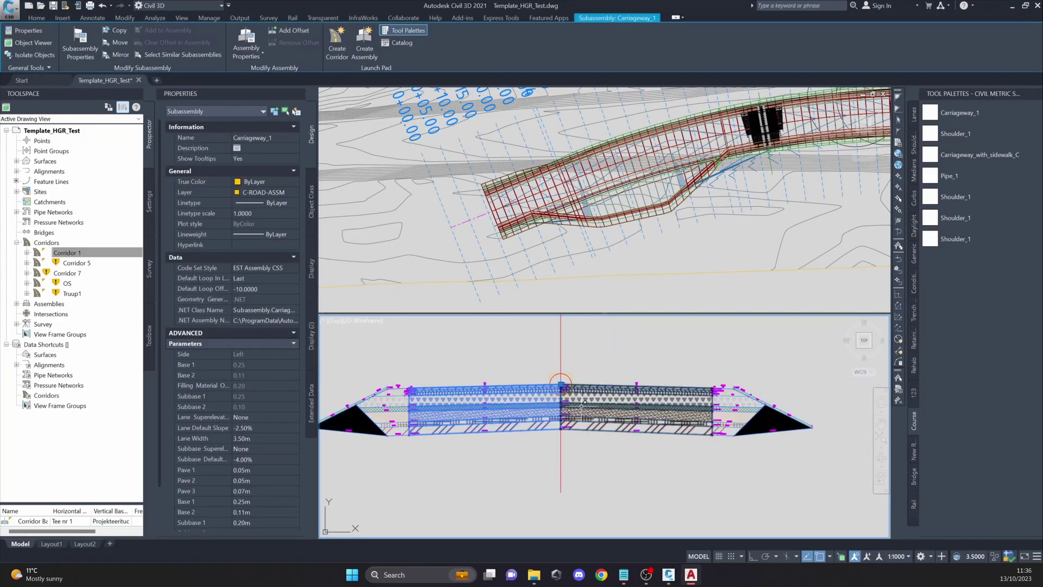
key("Escape")
left_click(567, 345)
left_click(560, 350)
middle_click_drag(566, 369, 587, 396)
left_click(502, 417)
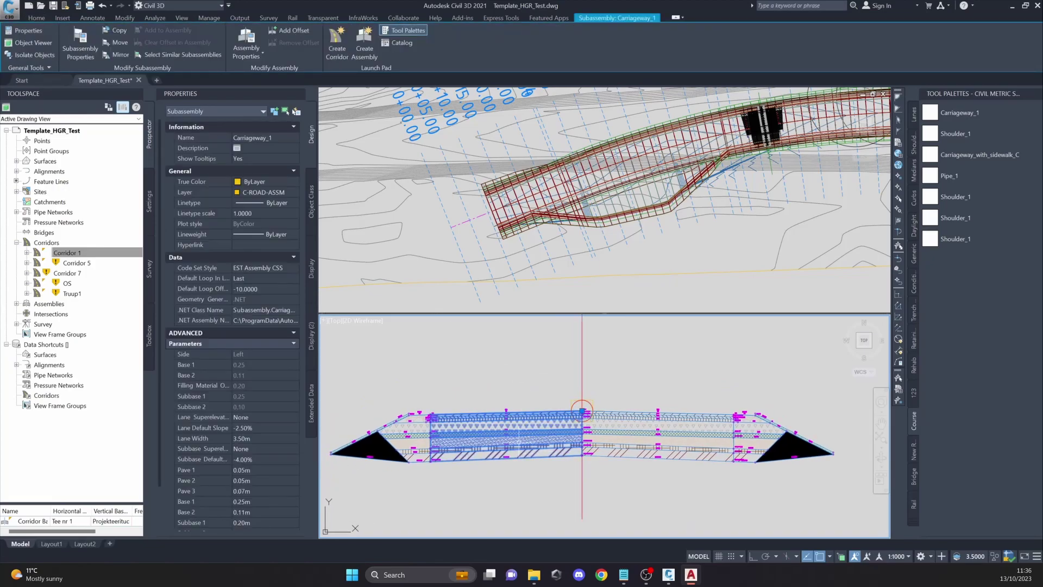
key("Escape")
left_click(581, 411)
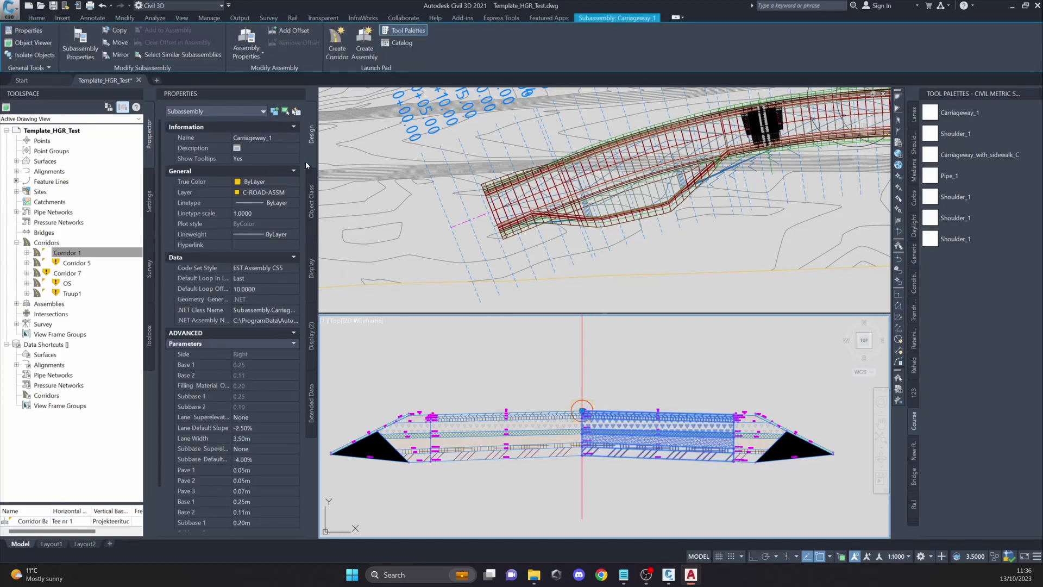
key("Escape")
Review the right Shoulder_1's input values and parameter references in the Tüüp 29 assembly properties, and close them without changes.
left_click(582, 406)
left_click(247, 40)
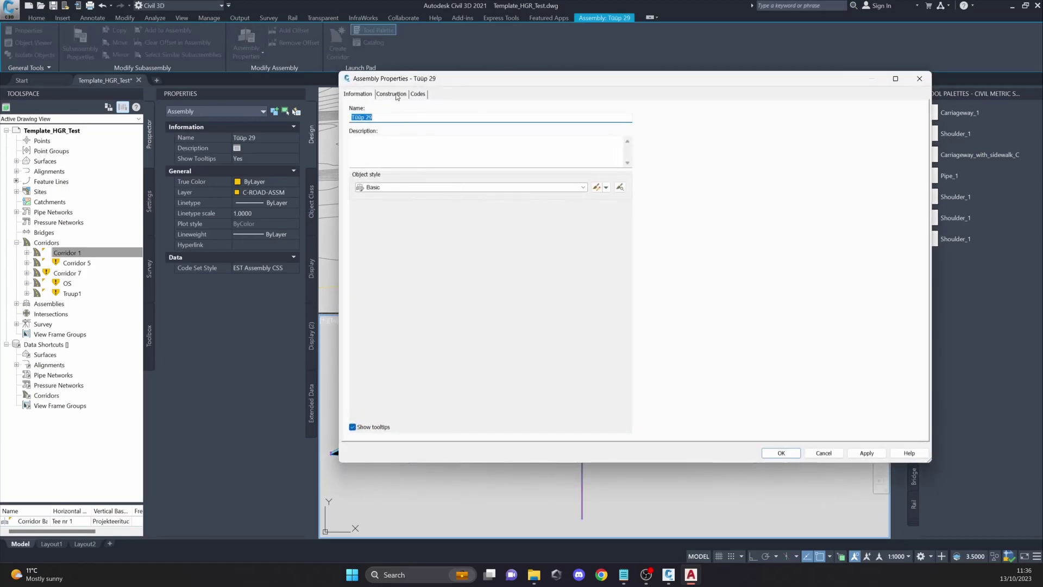
left_click(392, 94)
left_click(404, 170)
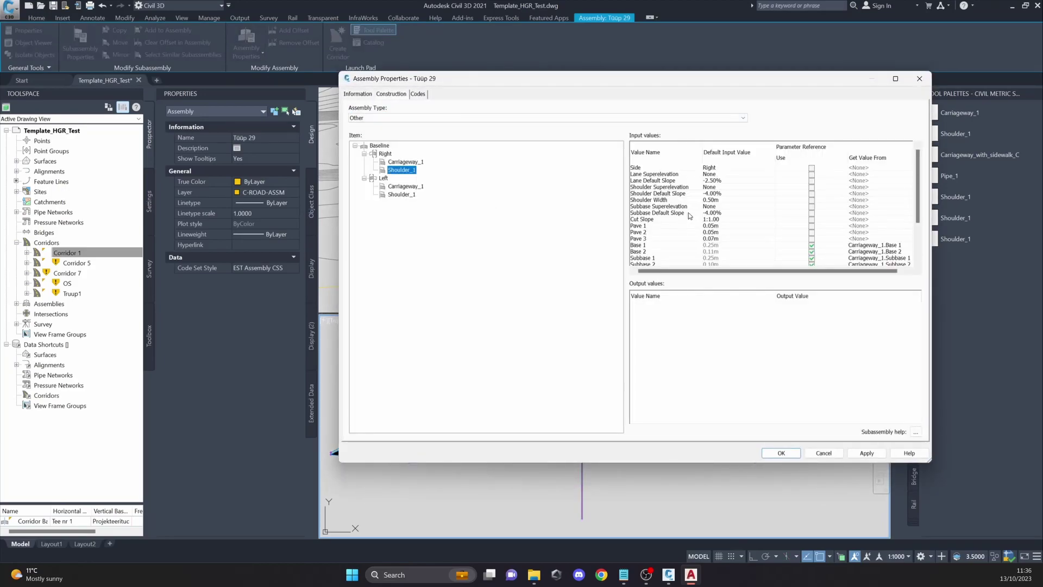
scroll(750, 211, "down", 3)
scroll(866, 170, "up", 3)
scroll(870, 158, "down", 4)
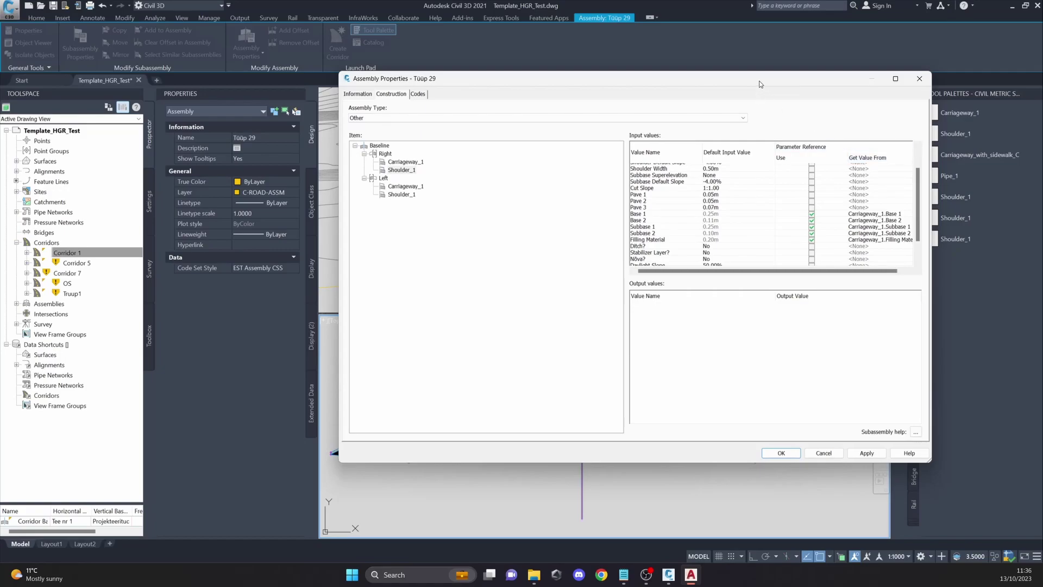
mouse_move(757, 80)
left_mouse_down()
mouse_move(464, 75)
mouse_move(479, 75)
left_mouse_up()
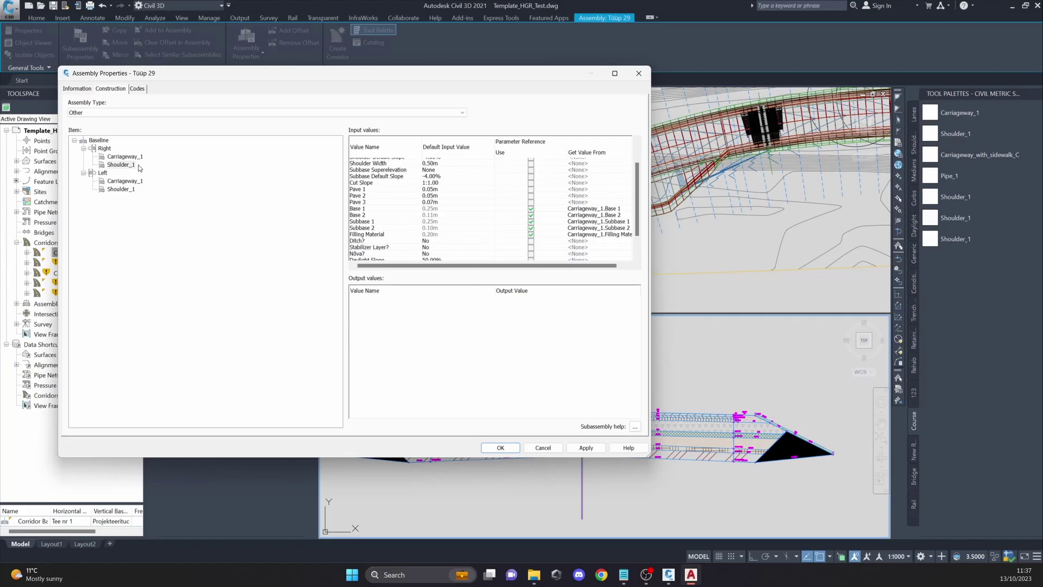
left_click(542, 447)
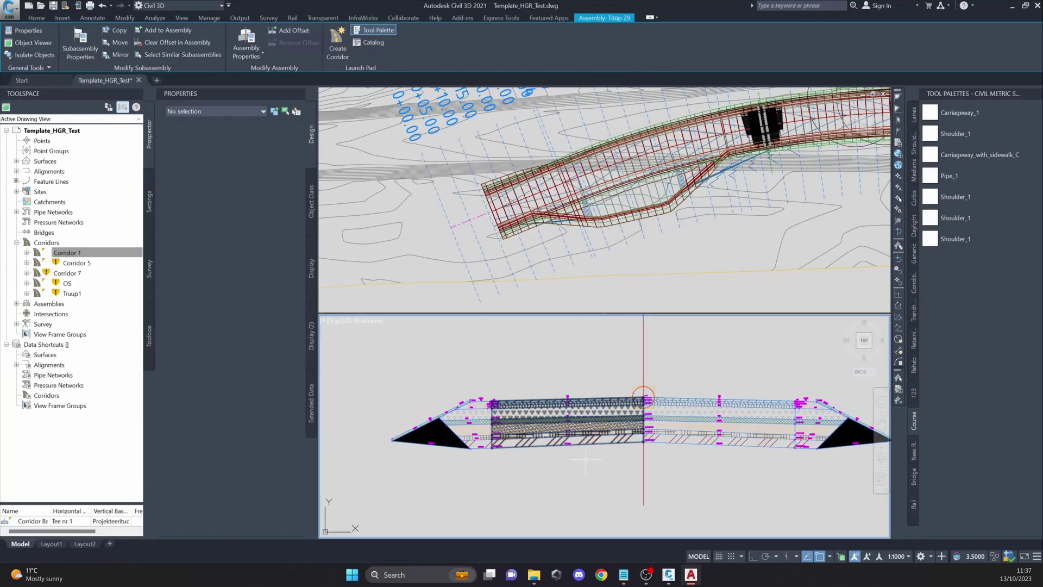
Rename the Carriageway_1 subassembly on the left side of the Tüüp 29 assembly to Carriageway_1L.
left_click(574, 420)
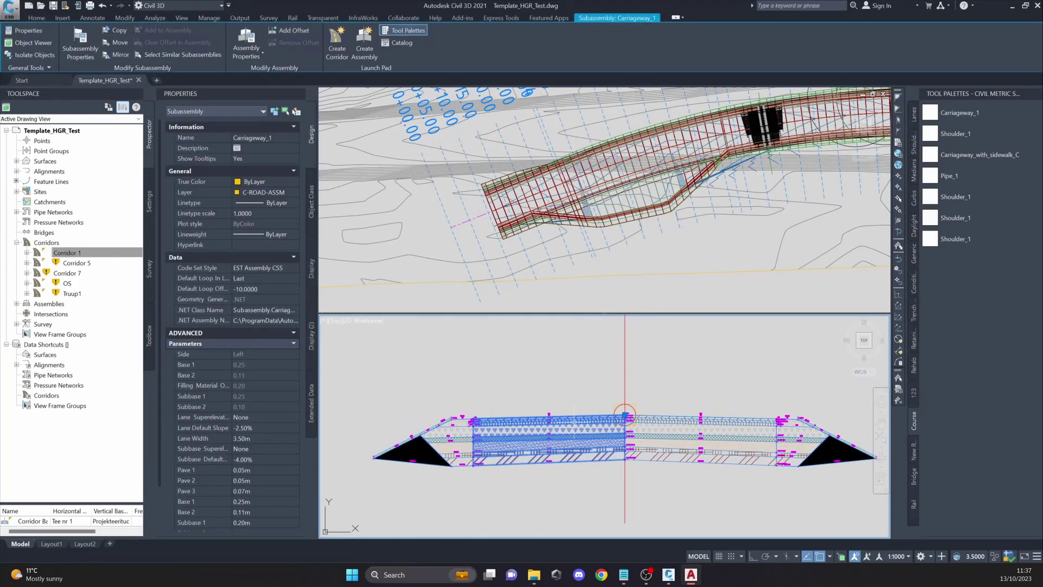
middle_click_drag(562, 422, 528, 413)
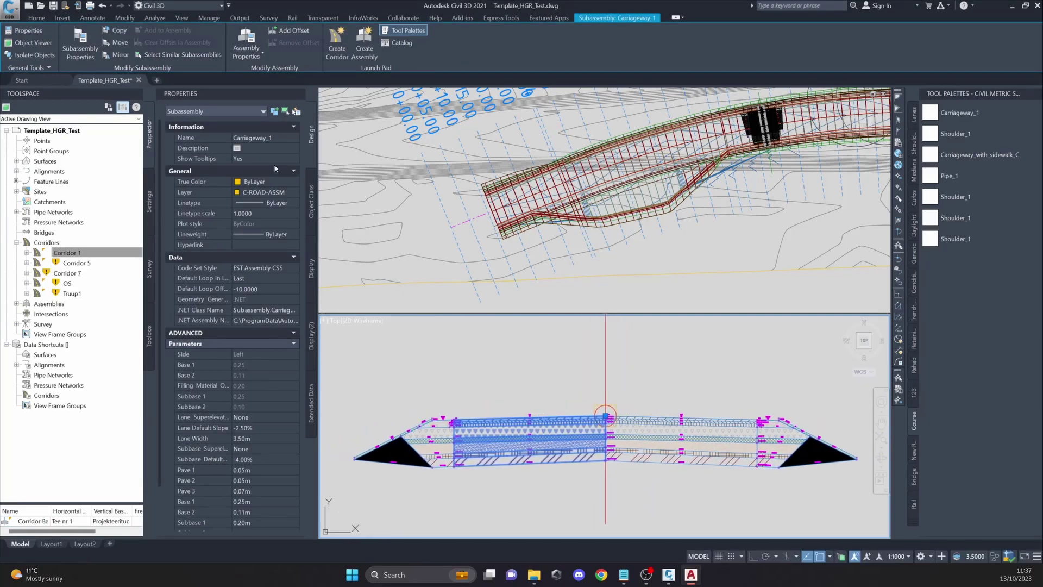
middle_click_drag(615, 450, 607, 443)
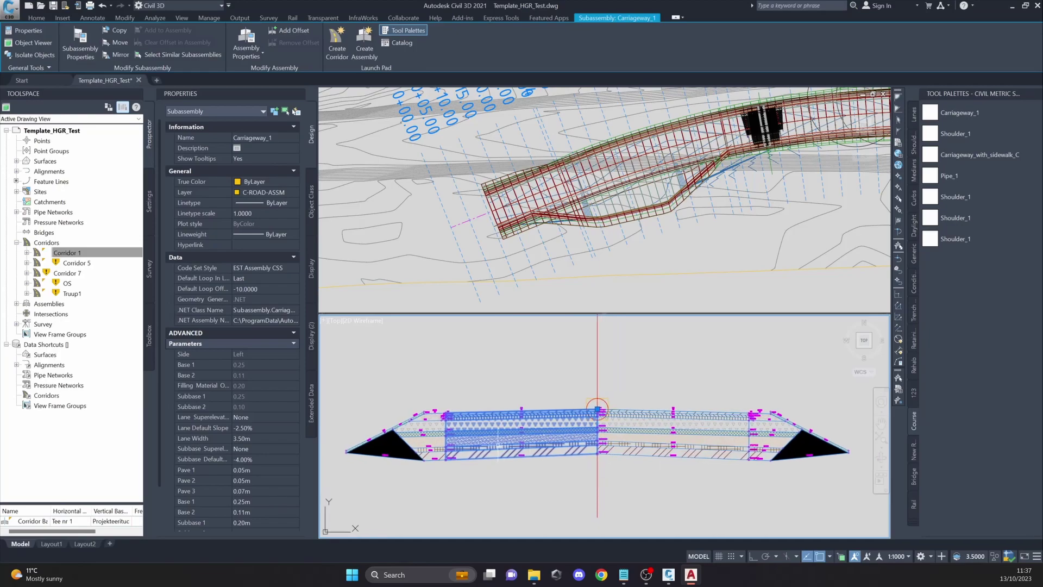
key("Escape")
mouse_move(428, 432)
middle_mouse_down()
mouse_move(455, 432)
mouse_move(444, 437)
middle_mouse_up()
scroll(444, 437, "down", 1)
scroll(562, 436, "up", 1)
middle_click_drag(555, 440, 591, 438)
left_click(522, 430)
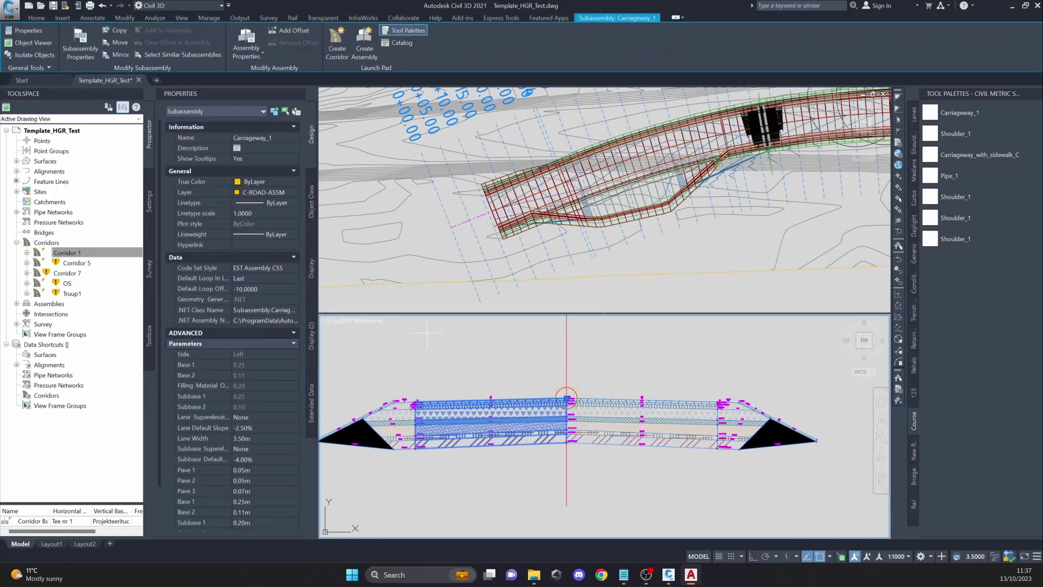
left_click(271, 136)
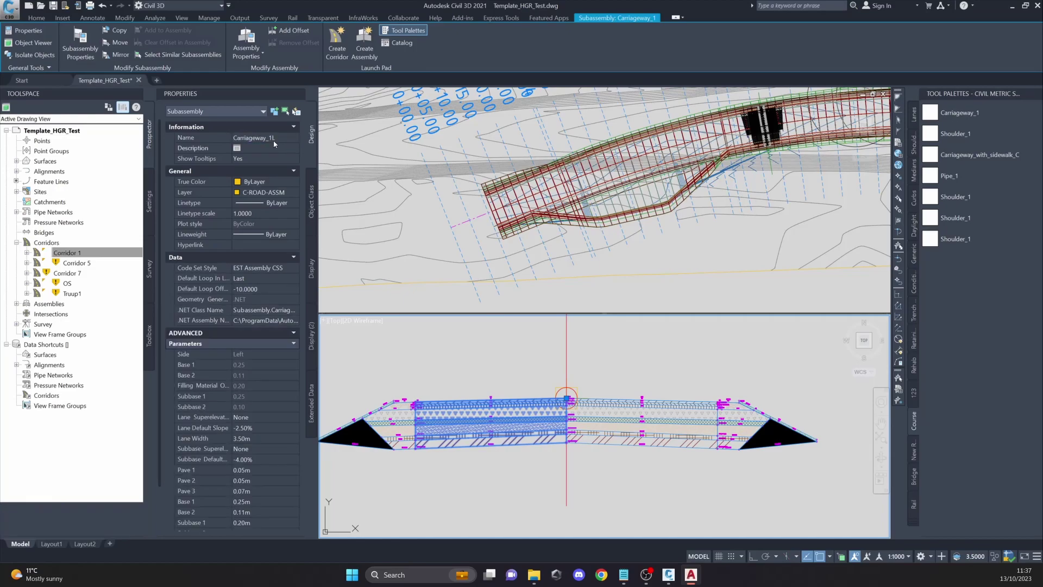
Rename the Carriageway_1 subassembly on the right side of the assembly to Carriageway_1R and clear the selection.
left_click(645, 418)
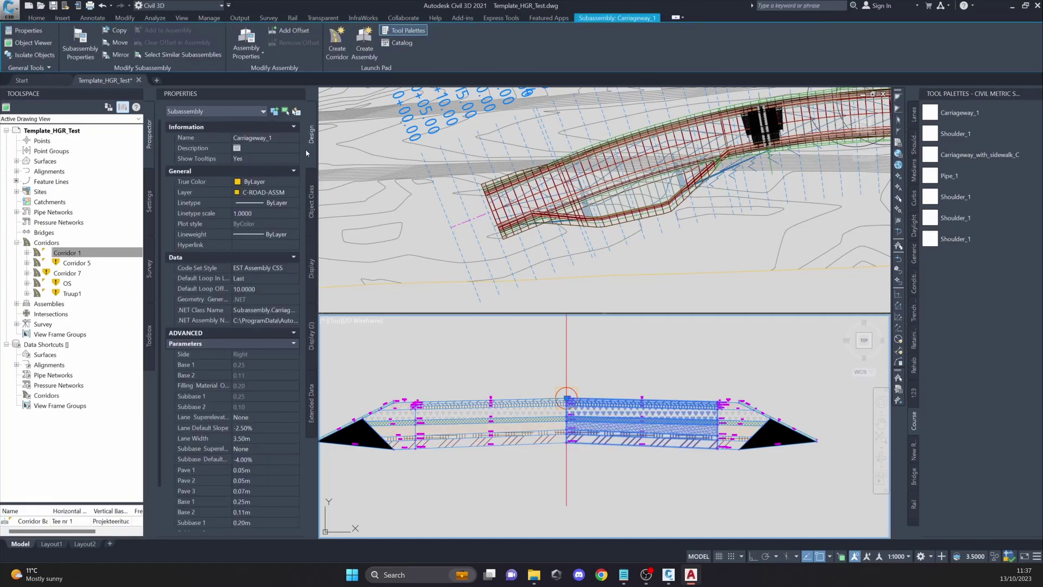
left_click(266, 137)
type("R")
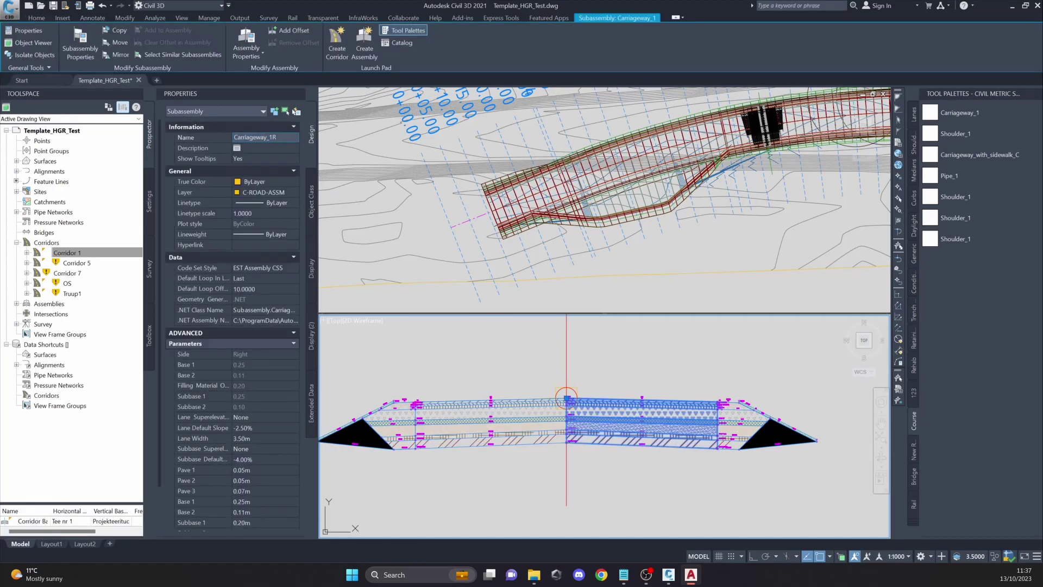
key("Return")
key("Escape")
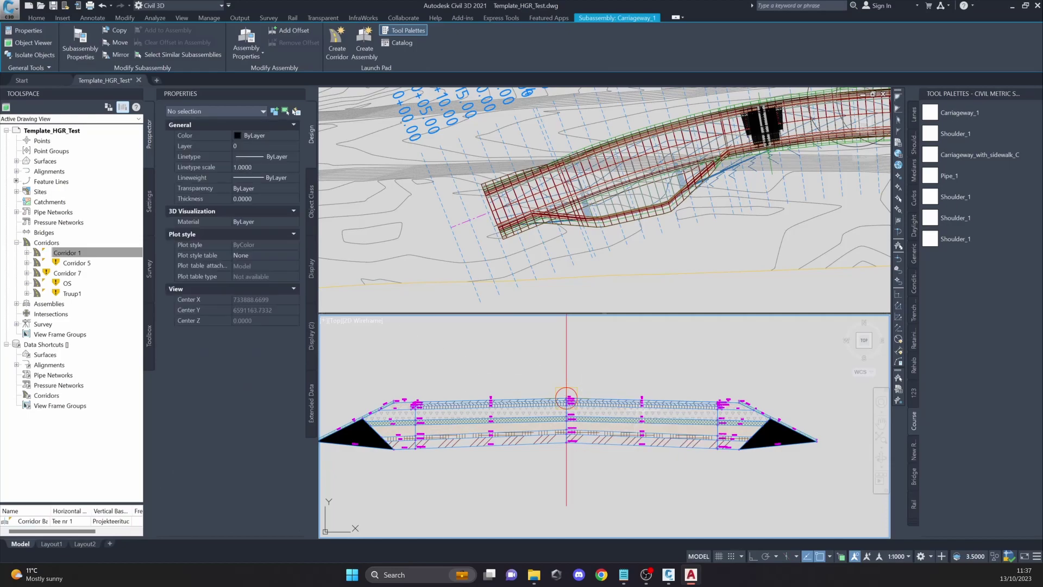
Review the right Shoulder_1's input values and parameter references in the construction settings of the Tüüp 29 assembly properties.
middle_click_drag(572, 406, 637, 394)
left_click(644, 356)
left_click(623, 338)
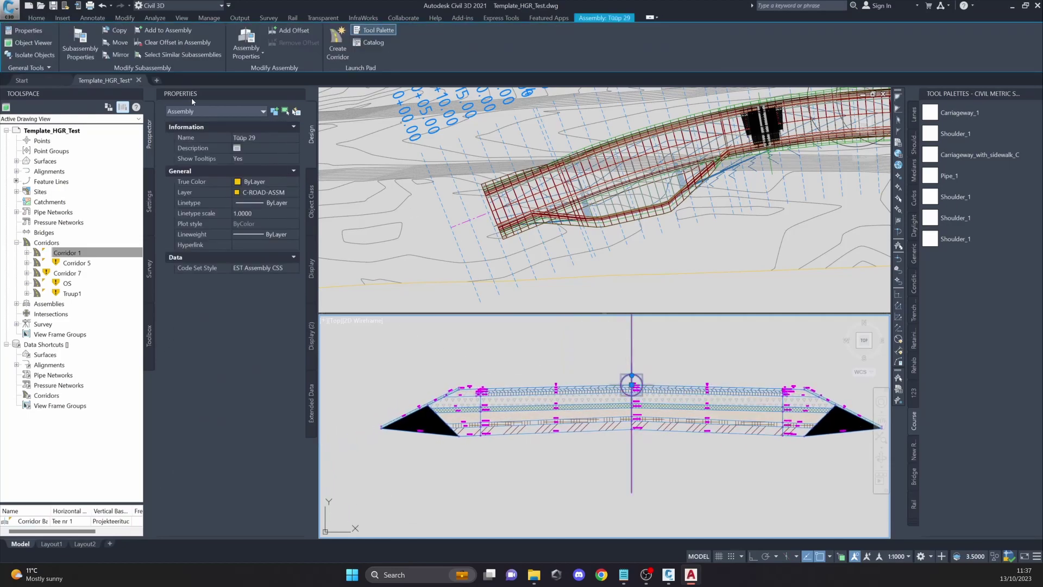
left_click(247, 39)
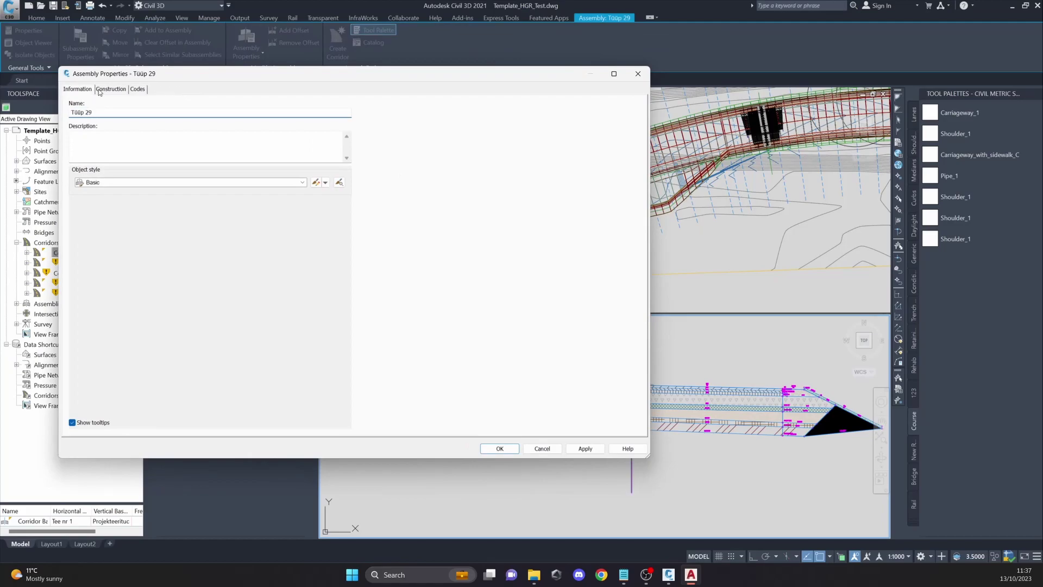
left_click(111, 90)
left_click(300, 174)
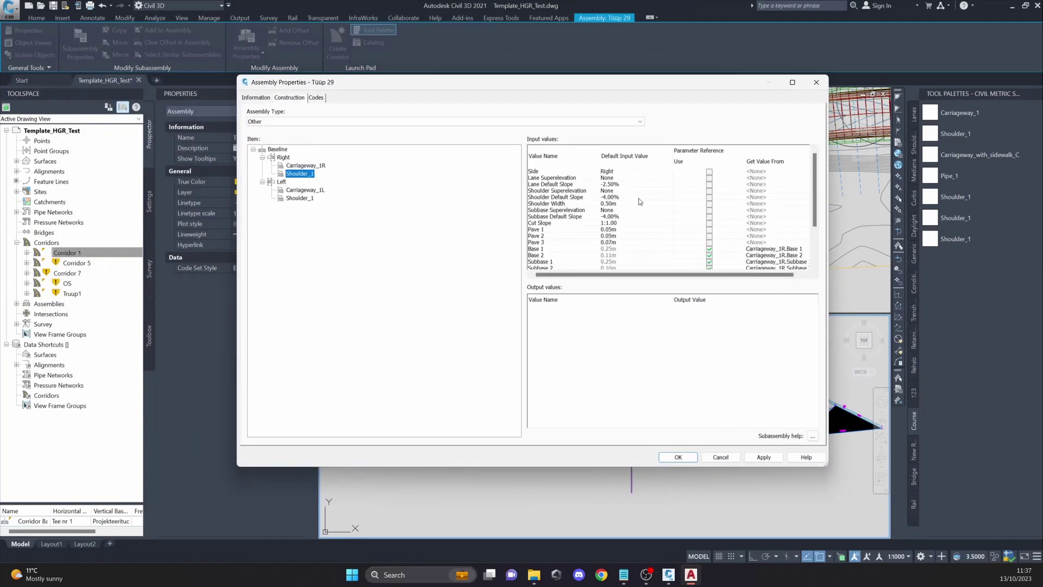
scroll(649, 201, "down", 1)
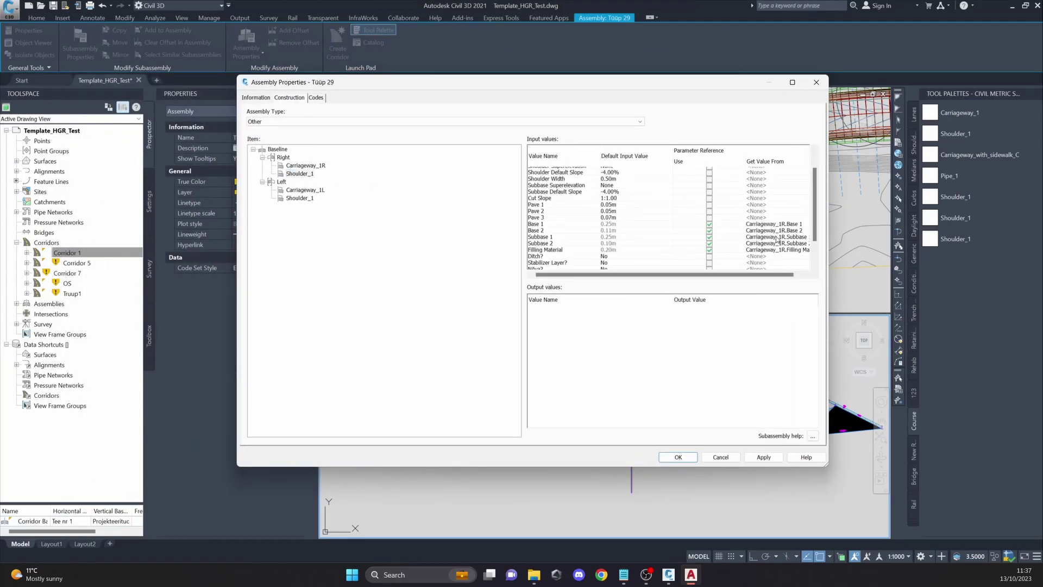
Check which carriageway the left Shoulder_1's parameter references use, and close the assembly properties.
left_click(300, 198)
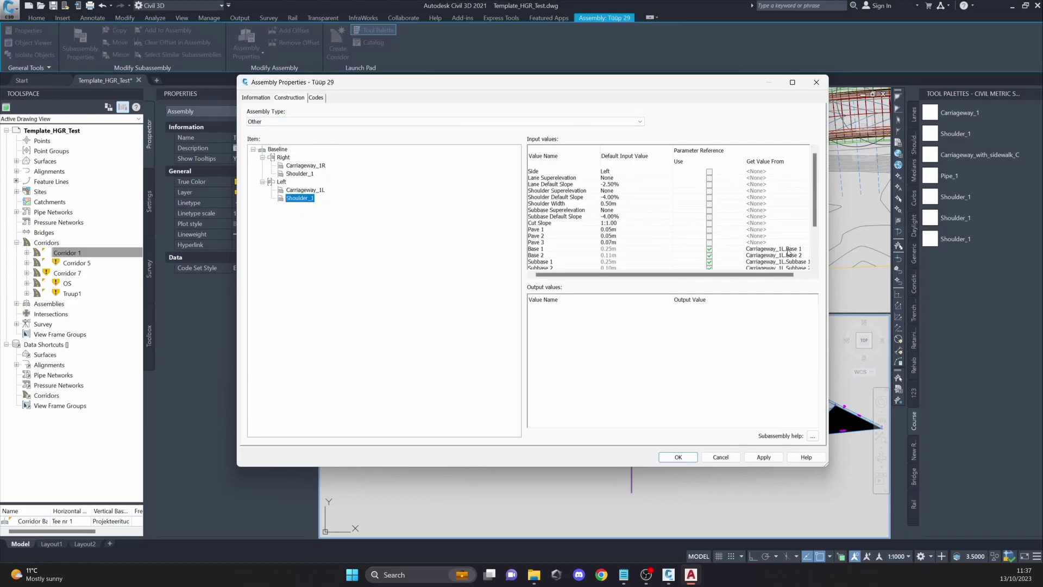
scroll(788, 252, "down", 2)
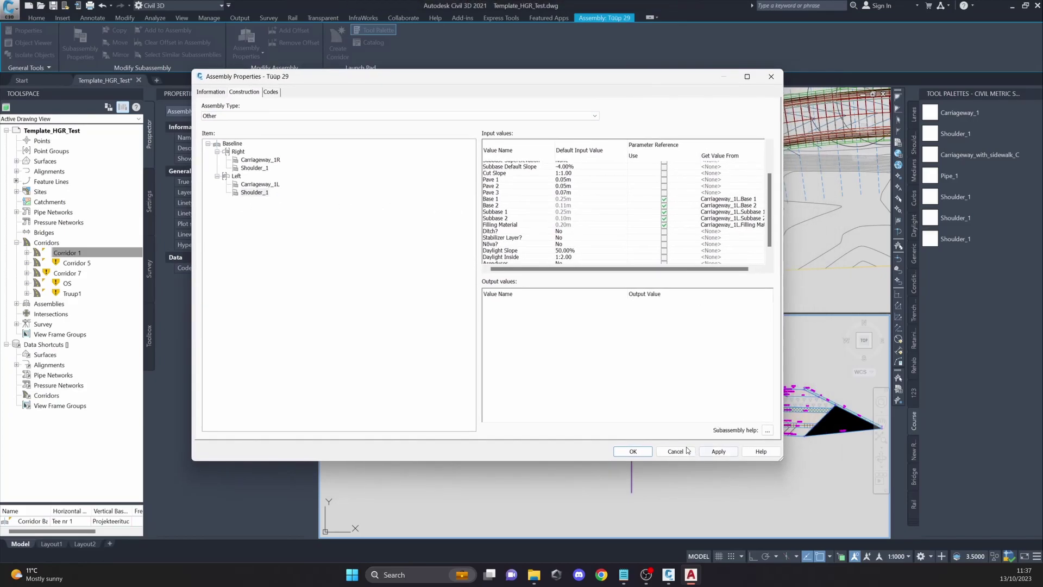
left_click(677, 457)
left_click(694, 359)
left_click(725, 367)
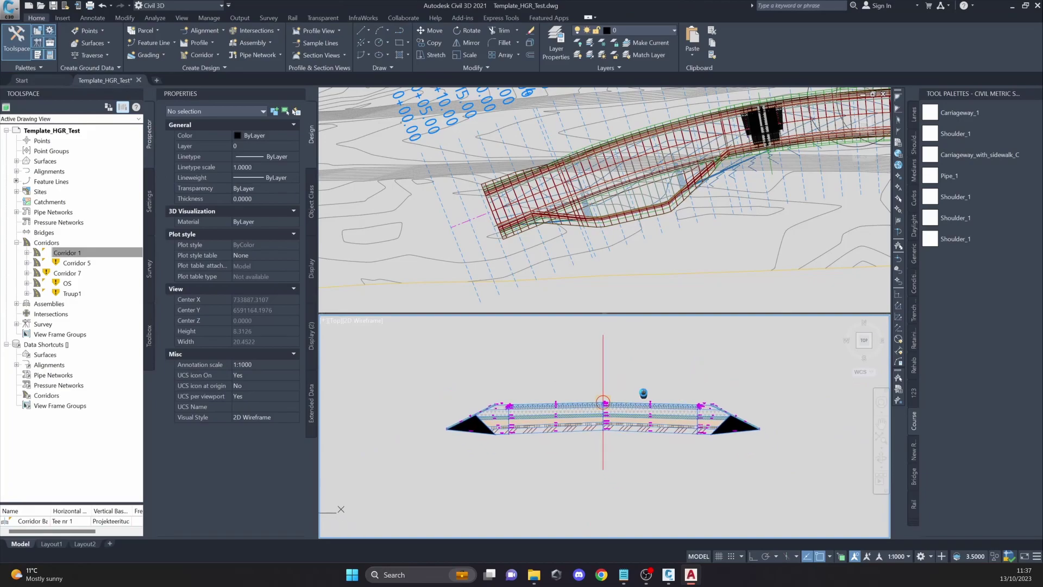
scroll(728, 404, "down", 2)
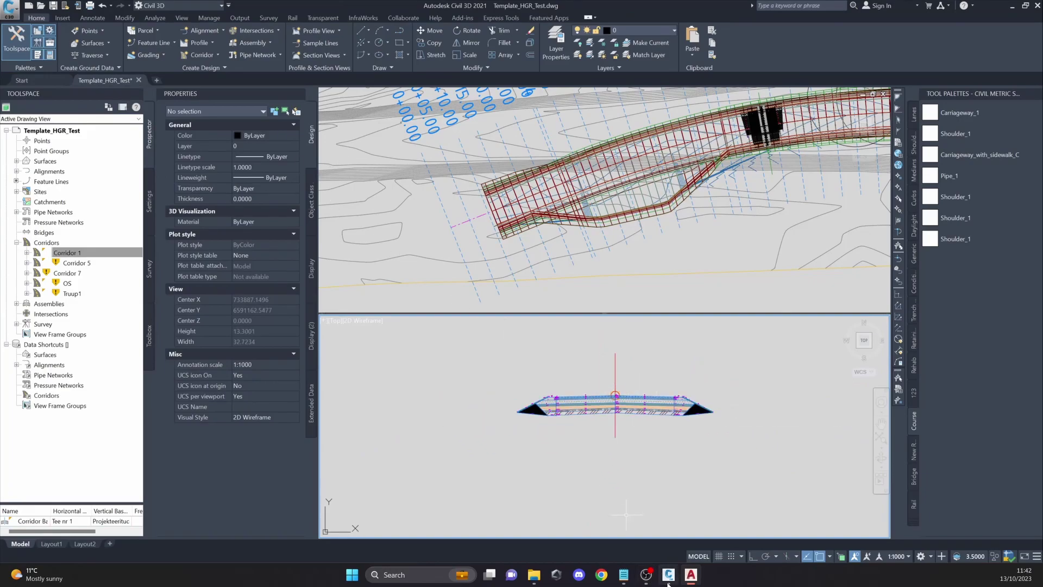
Switch to Subassembly Composer and inspect the condition of the decision leading to Base1 + SN and Base1 in the Shoulder_1 flowchart.
left_click(623, 497)
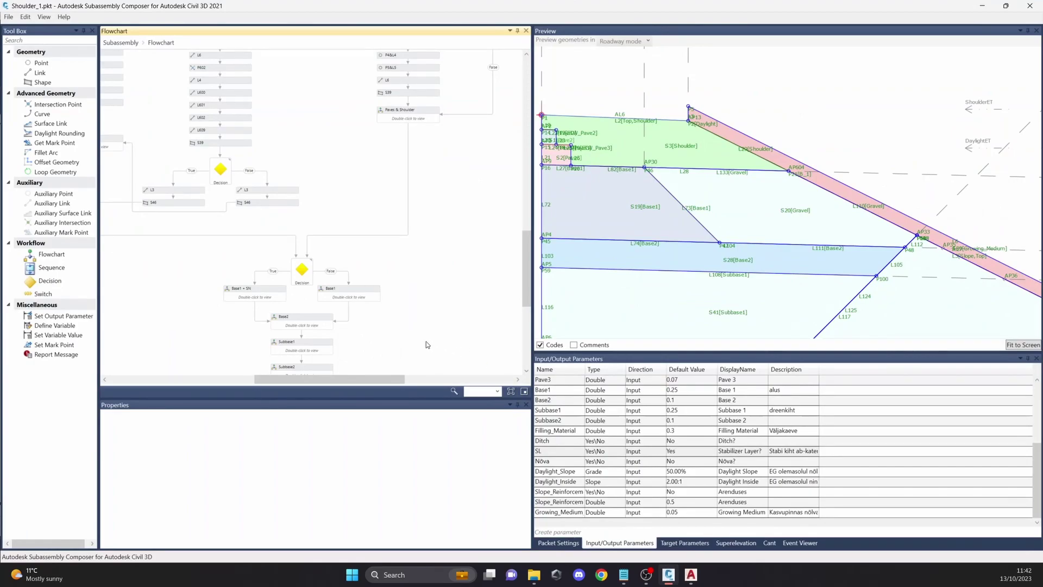
scroll(362, 387, "left", 3)
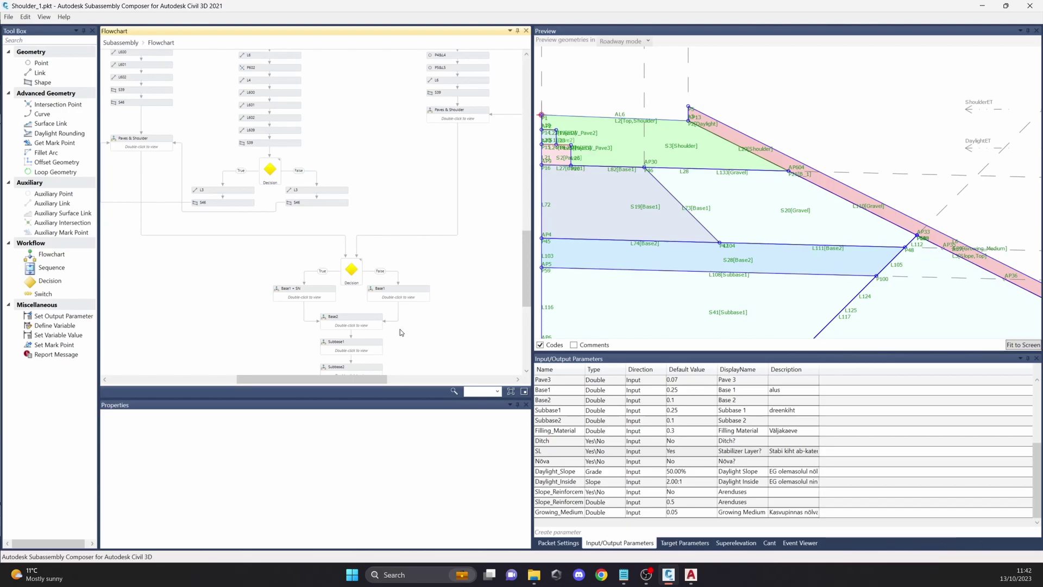
scroll(403, 326, "down", 2)
scroll(404, 288, "up", 7)
scroll(405, 284, "down", 4)
scroll(406, 284, "down", 5)
scroll(402, 274, "up", 2)
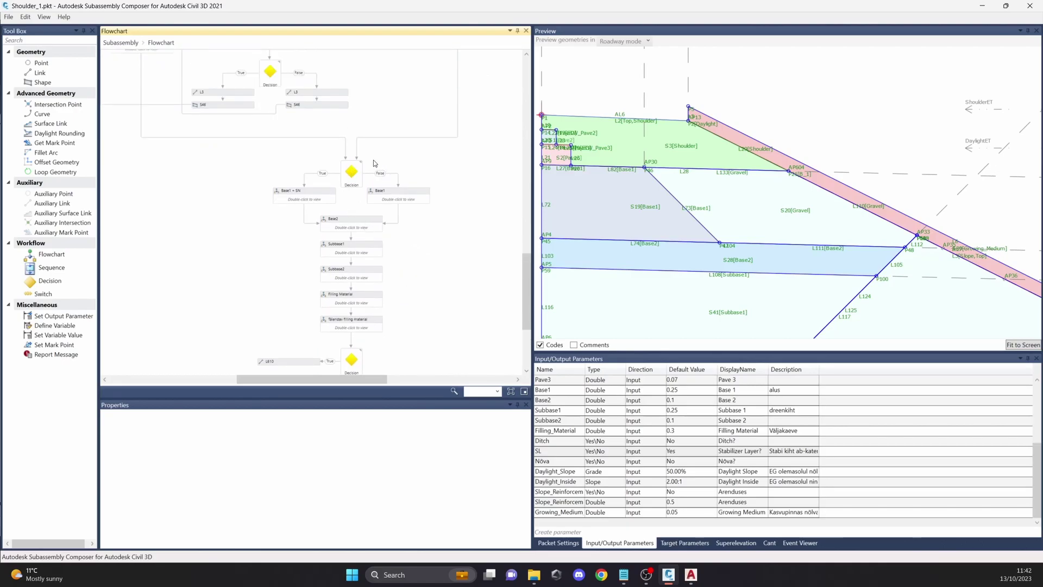
left_click(350, 177)
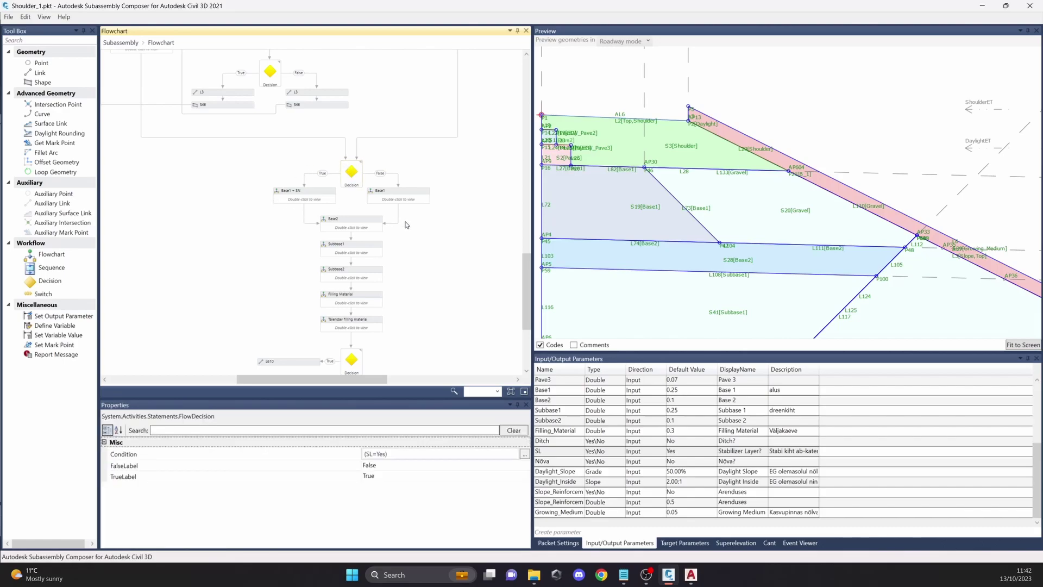
scroll(318, 188, "up", 1)
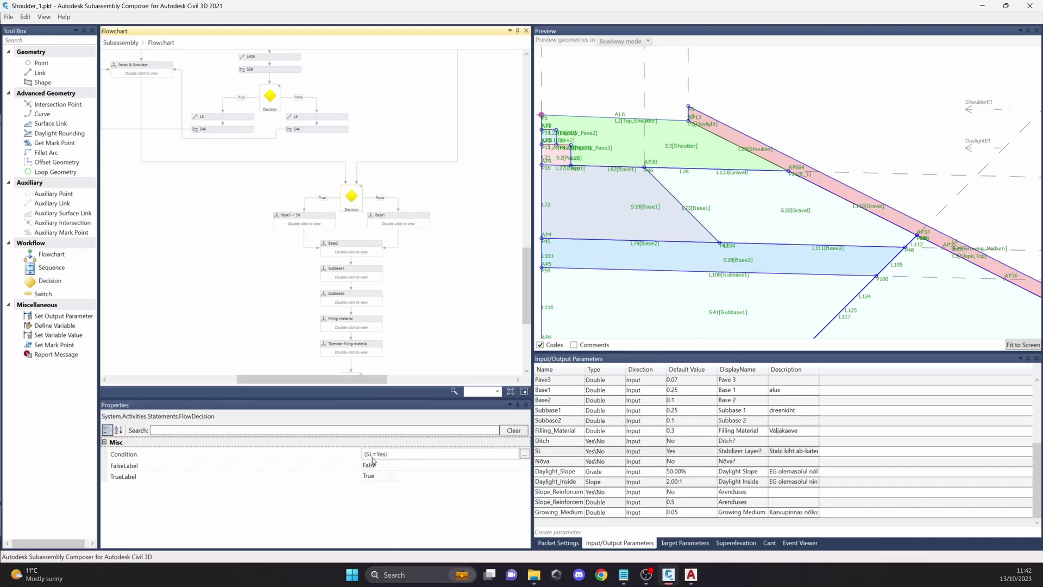
Set the default value of the SL (Stabilizer Layer?) input parameter to No and check the Base1 shape in the preview.
left_click(558, 454)
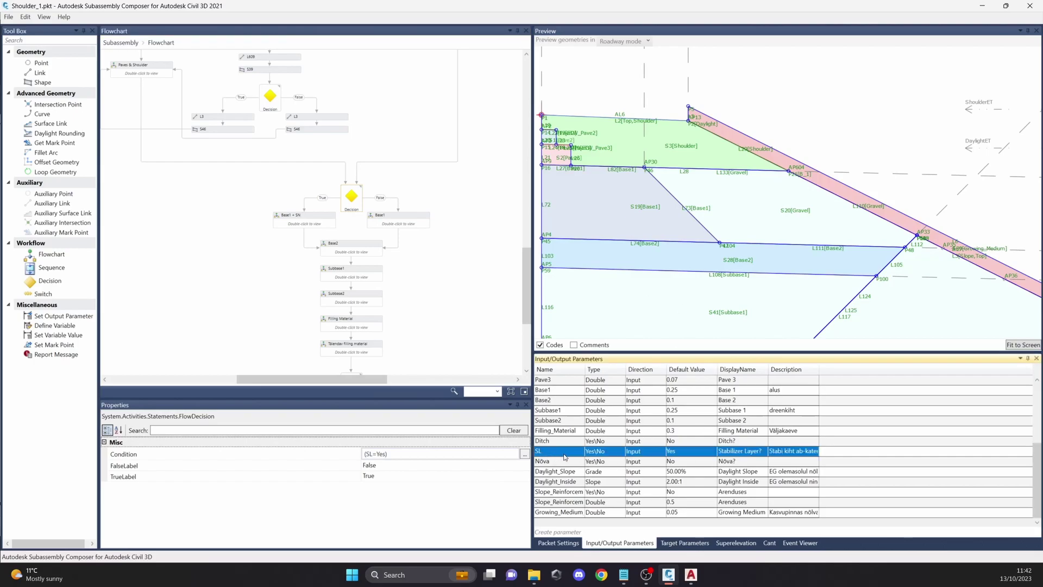
left_click(671, 455)
left_click(682, 474)
left_click(820, 110)
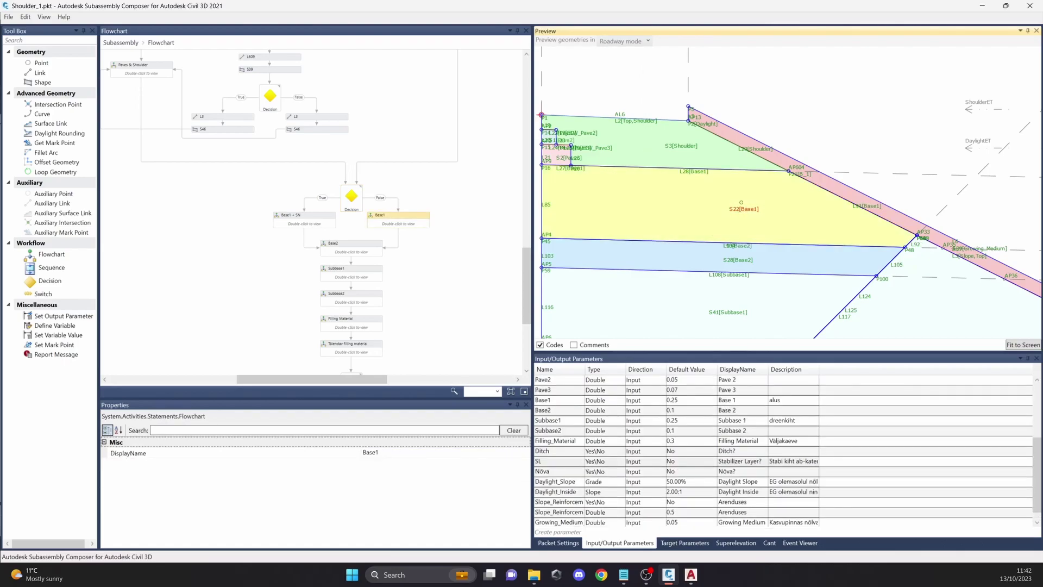
Set the default value of the SL (Stabilizer Layer?) input parameter back to Yes.
left_click(562, 463)
left_click(674, 463)
left_click(675, 463)
left_click(680, 472)
left_click(812, 111)
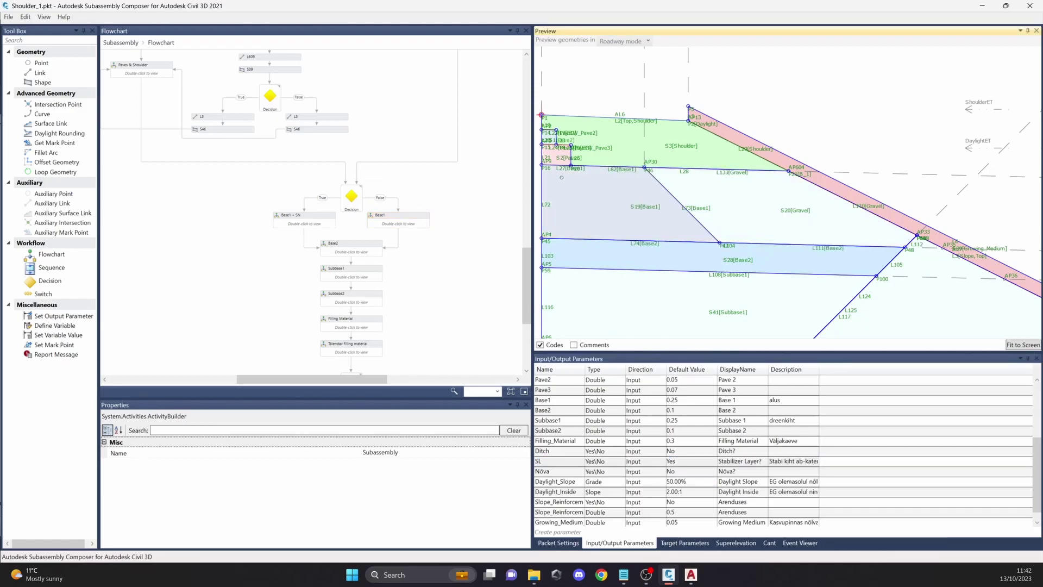
Examine the base and gravel shapes in the preview and the elements inside the Base1 + SN flowchart, and return to the main flowchart.
scroll(693, 171, "down", 2)
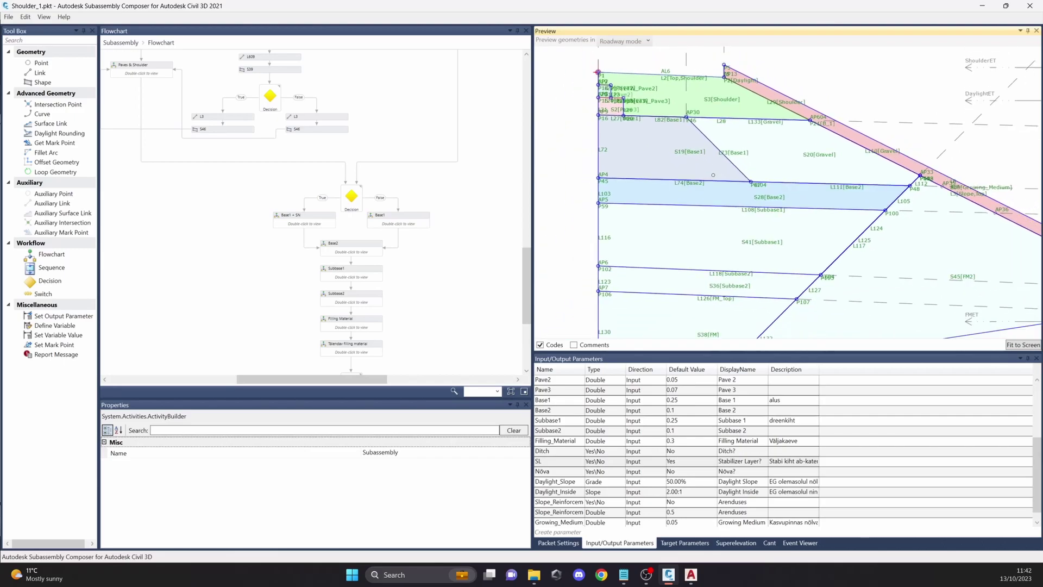
mouse_move(697, 168)
middle_mouse_down()
mouse_move(645, 200)
mouse_move(633, 234)
middle_mouse_up()
left_click(589, 226)
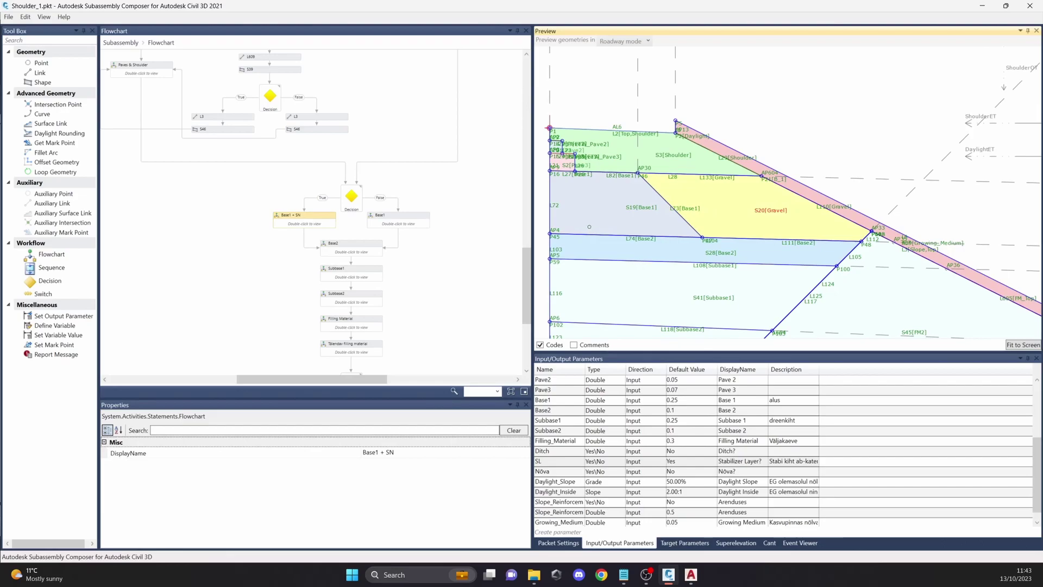
scroll(379, 247, "down", 2)
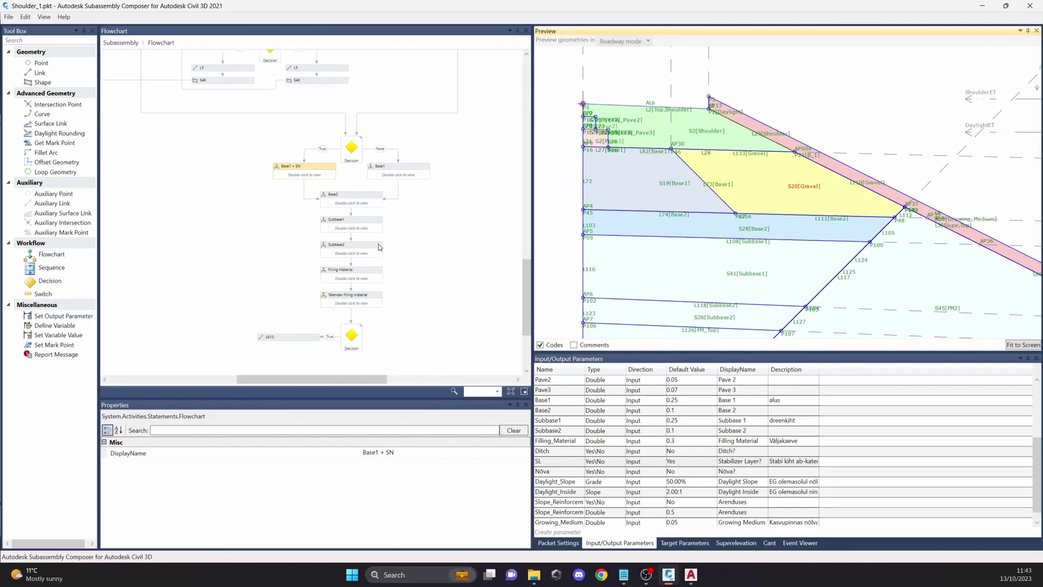
scroll(365, 240, "up", 1)
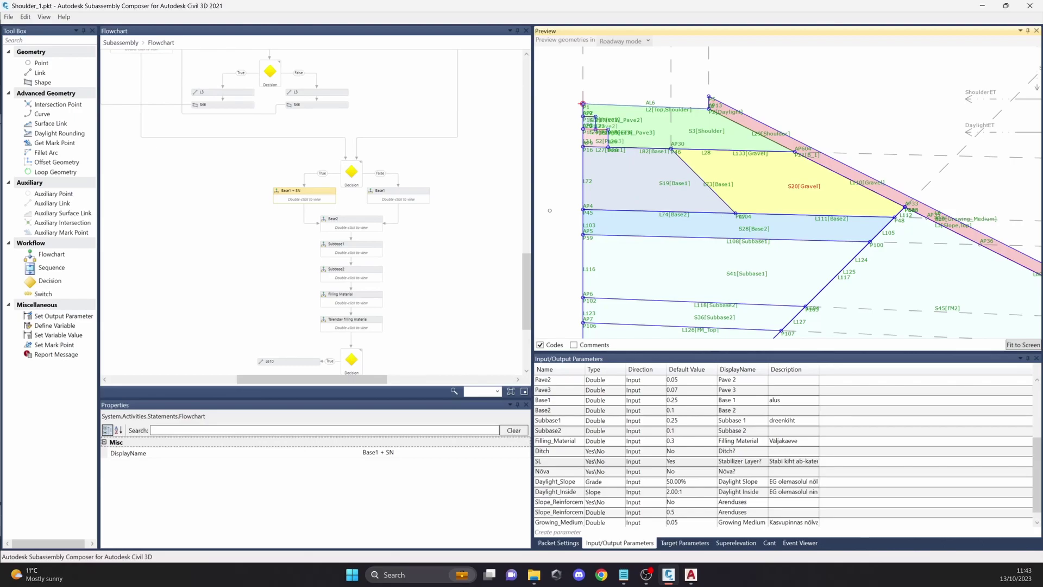
left_click(413, 235)
double_click(311, 198)
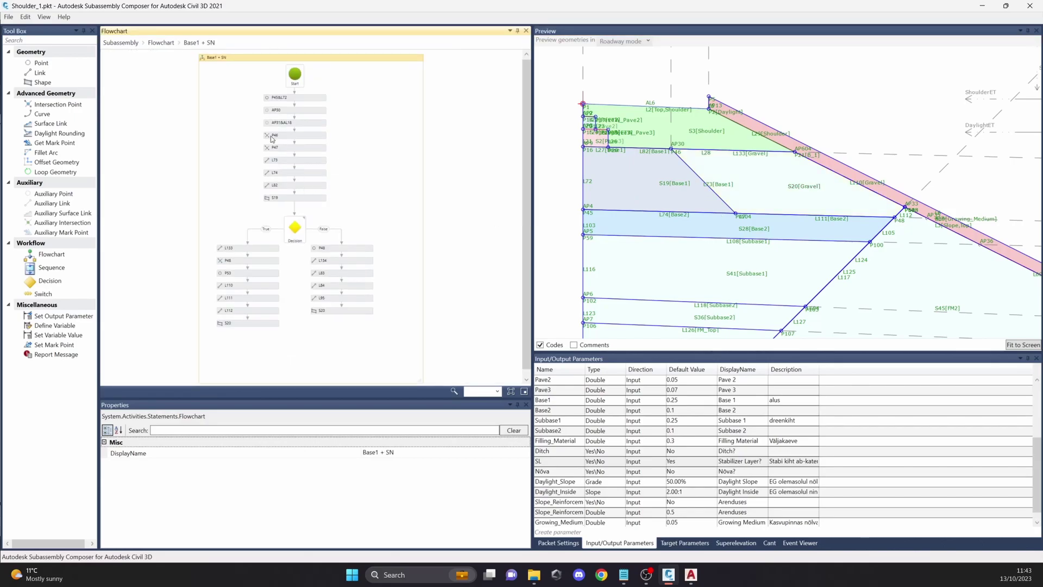
left_click(161, 43)
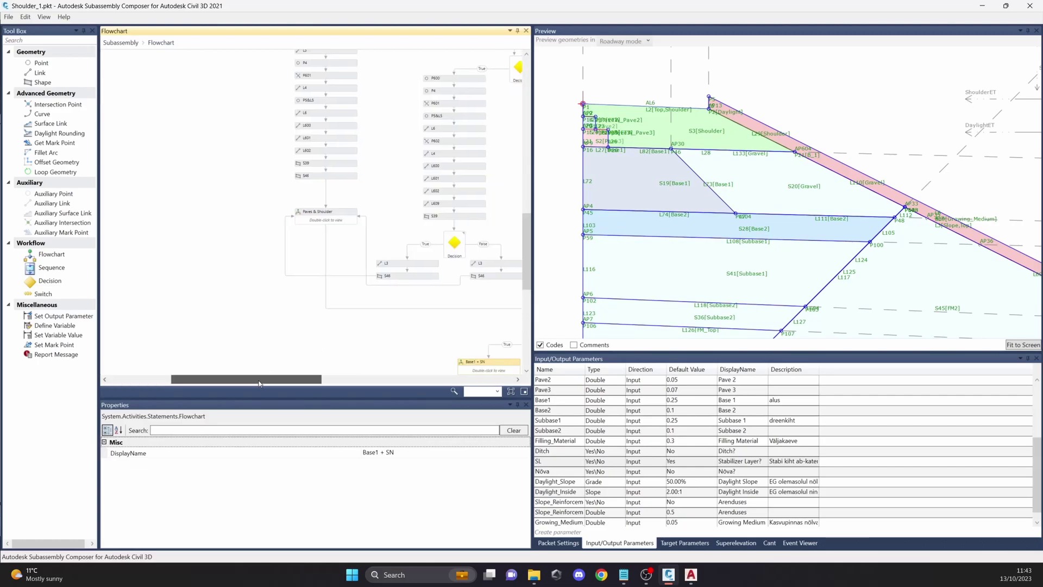
left_click_drag(356, 380, 342, 379)
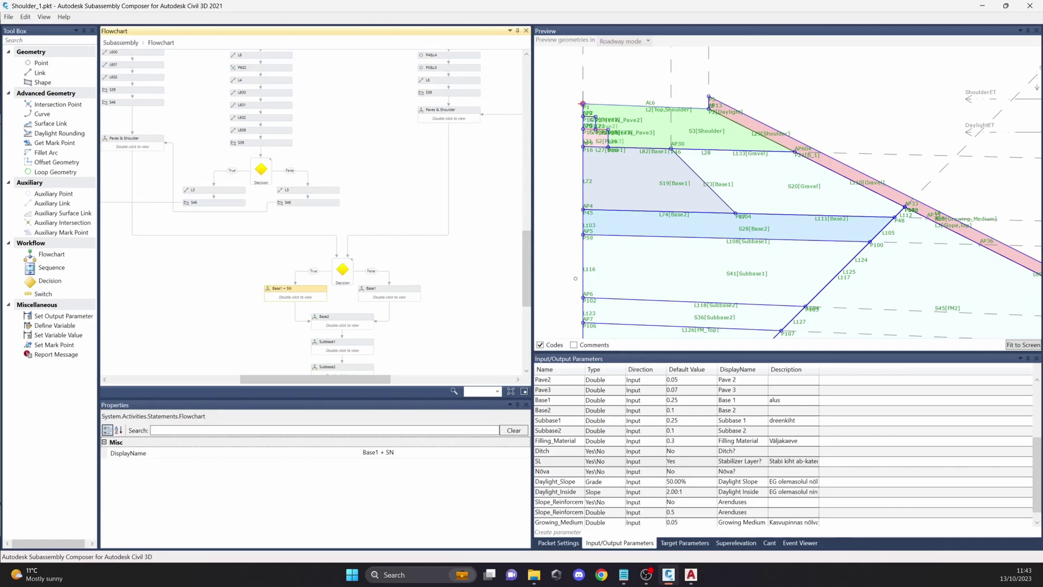
Locate point P48 in the preview and inspect its definitions in the True and False branches of the Base1 + SN flowchart.
middle_click_drag(903, 220, 873, 227)
scroll(873, 227, "up", 3)
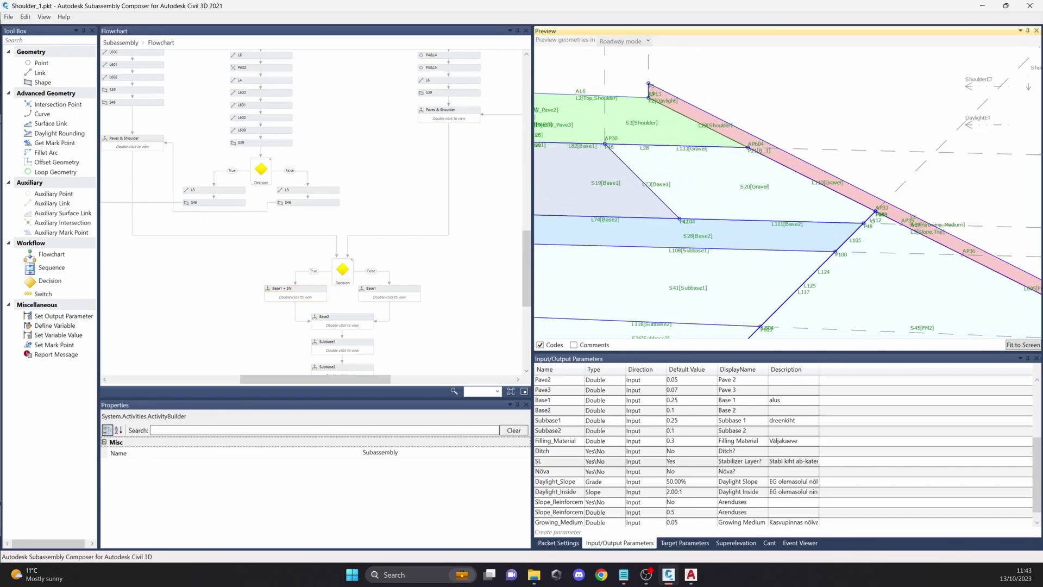
left_click(864, 224)
double_click(287, 295)
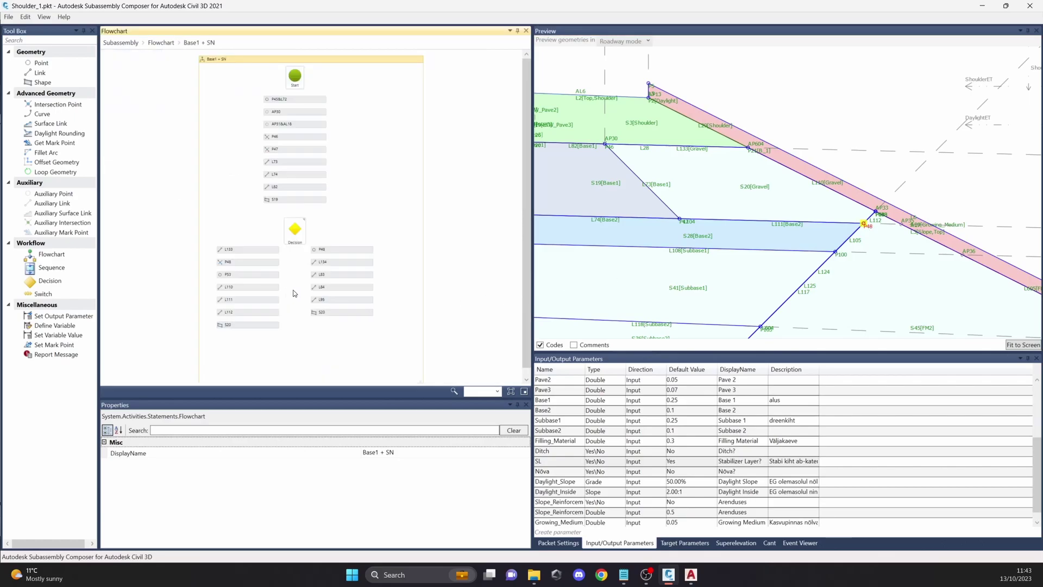
left_click(347, 250)
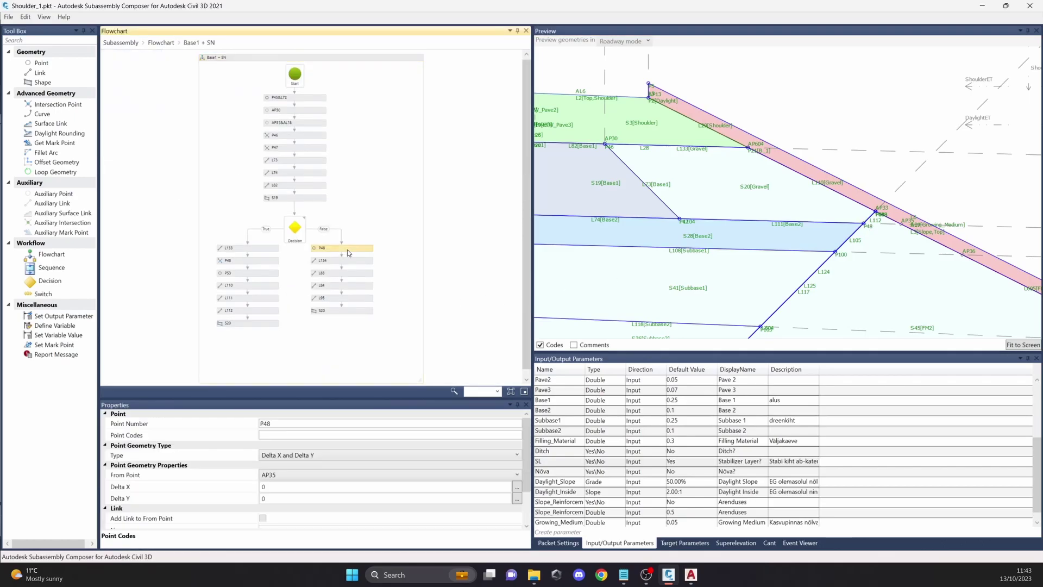
left_click(257, 263)
middle_click_drag(853, 229, 869, 221)
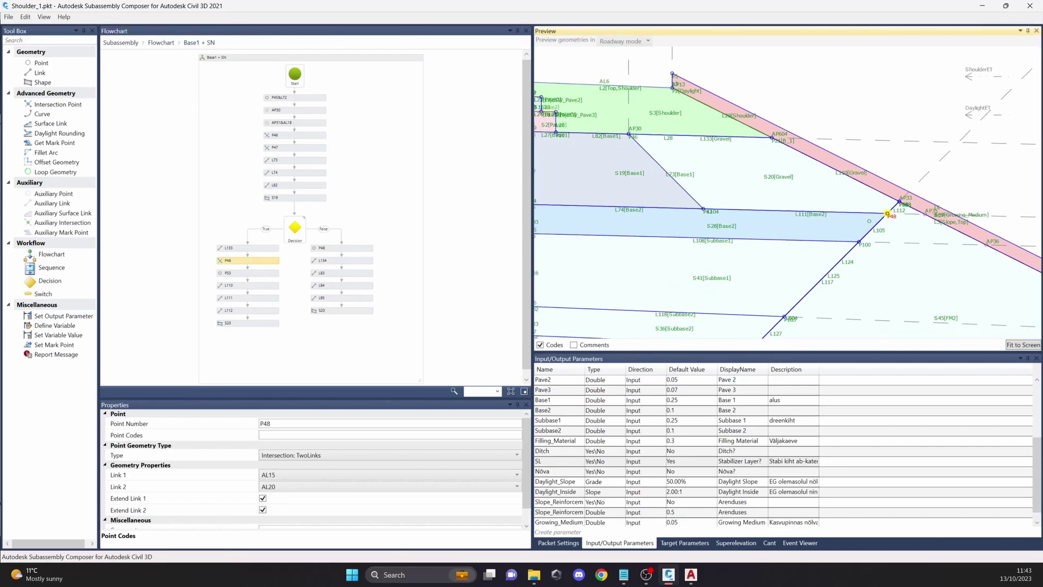
Examine the decision condition in the Base1 + SN flowchart and the points and links in its True and False branches against the preview.
left_click(299, 236)
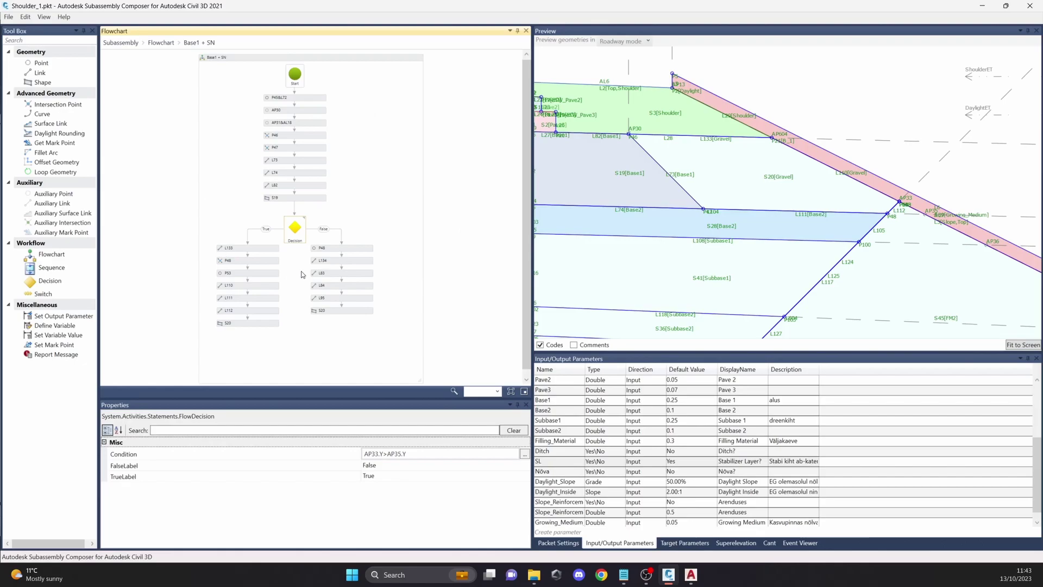
left_click(355, 250)
scroll(356, 251, "down", 1)
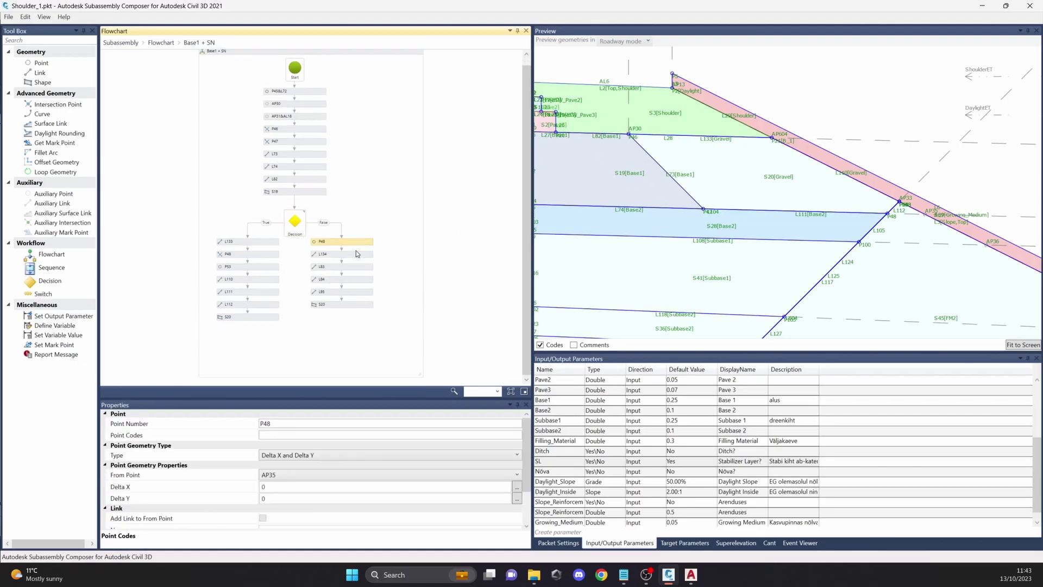
middle_click_drag(817, 215, 858, 235)
scroll(820, 231, "down", 1)
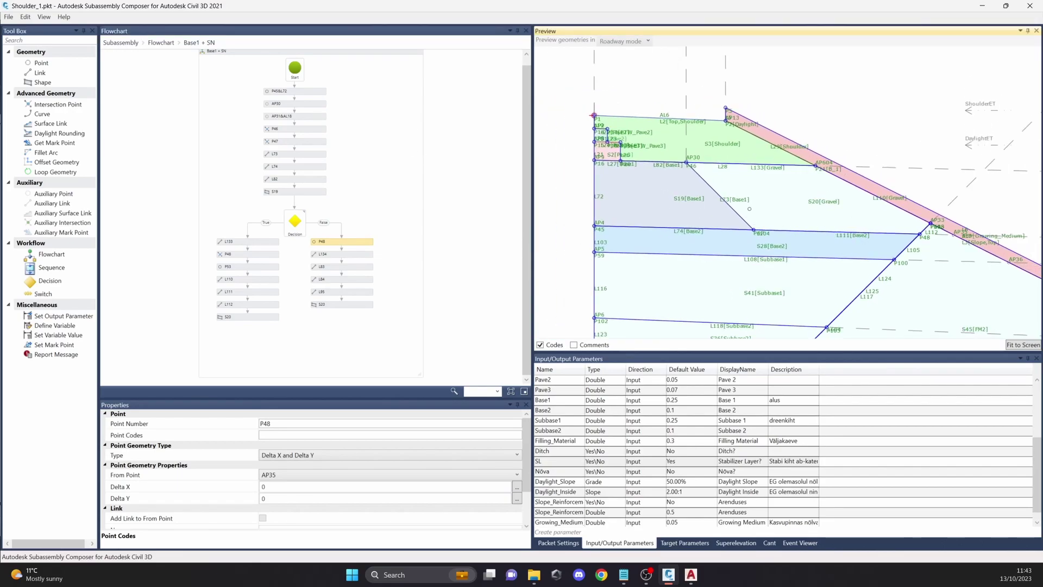
left_click(239, 254)
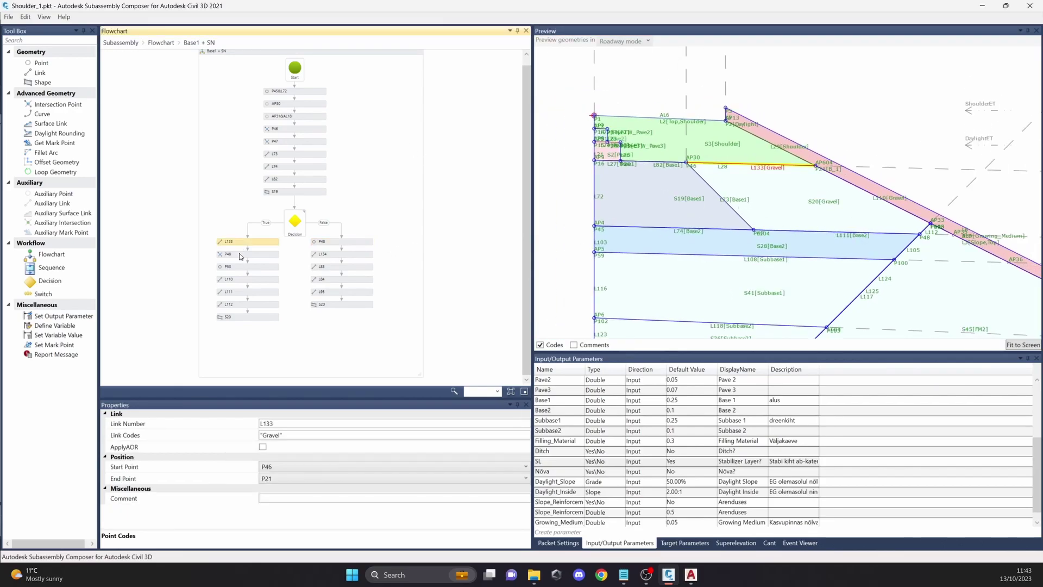
left_click(239, 267)
left_click(237, 279)
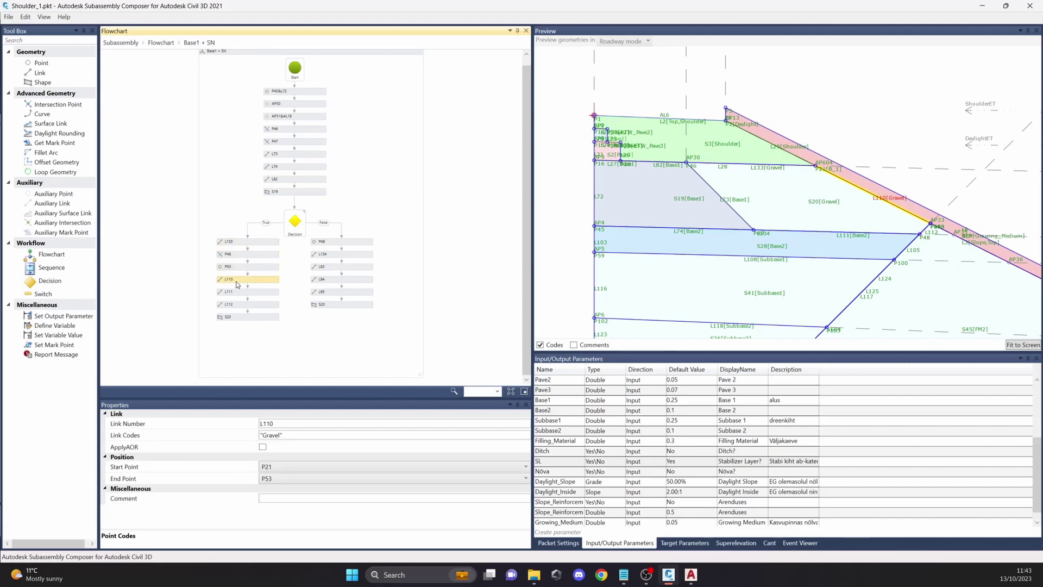
left_click(363, 255)
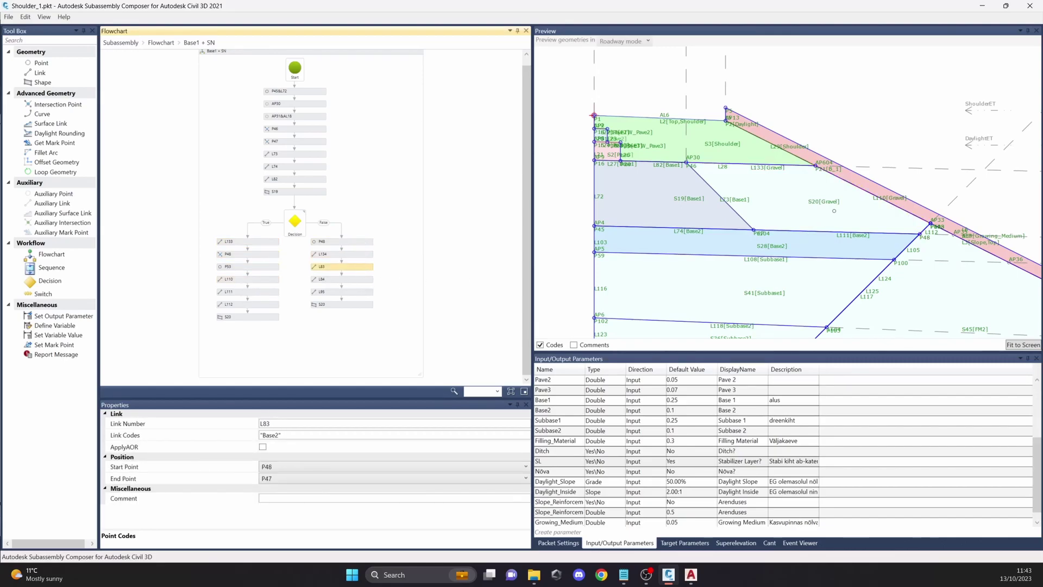
middle_click_drag(822, 207, 786, 207)
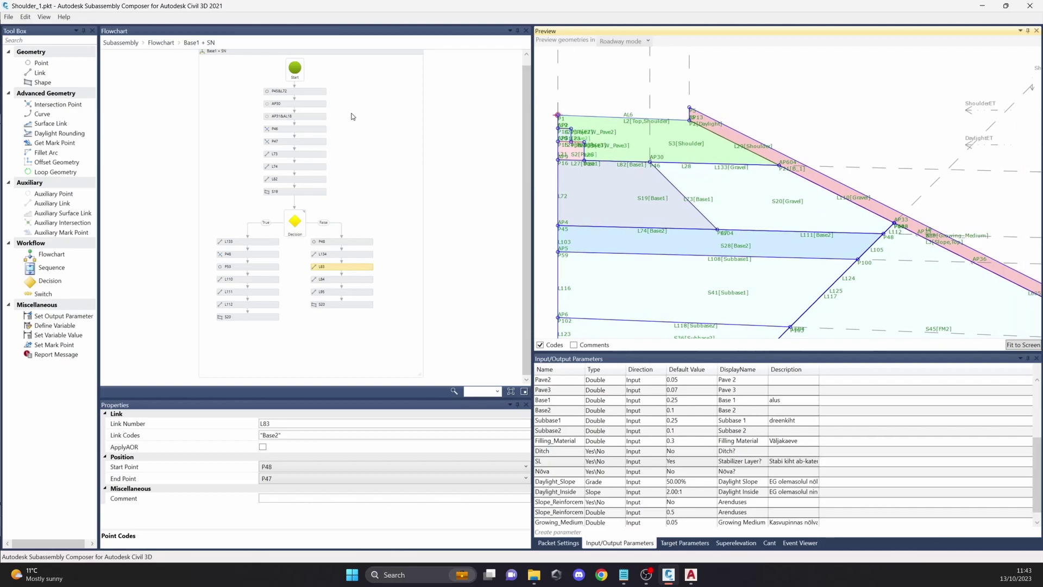
Return to the main flowchart and set the default value of the SL (Stabilizer Layer?) input parameter to No.
left_click(163, 44)
left_click_drag(279, 379, 315, 384)
scroll(397, 361, "down", 2)
left_click(668, 468)
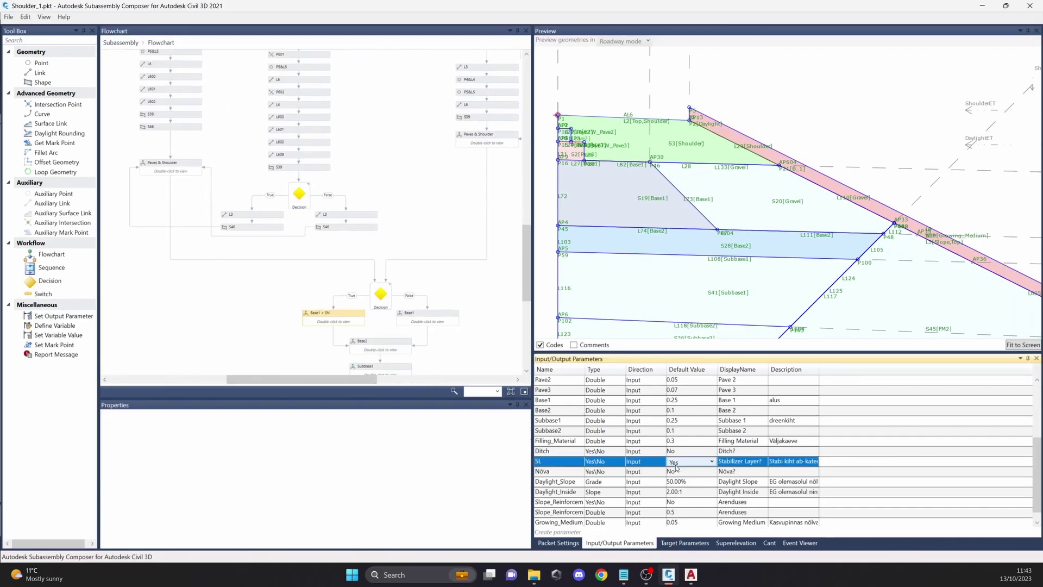
left_click(676, 462)
left_click(676, 482)
Inspect point P48 and its neighbouring elements in both branches of the Base1 flowchart, and return to the main flowchart.
left_click(478, 311)
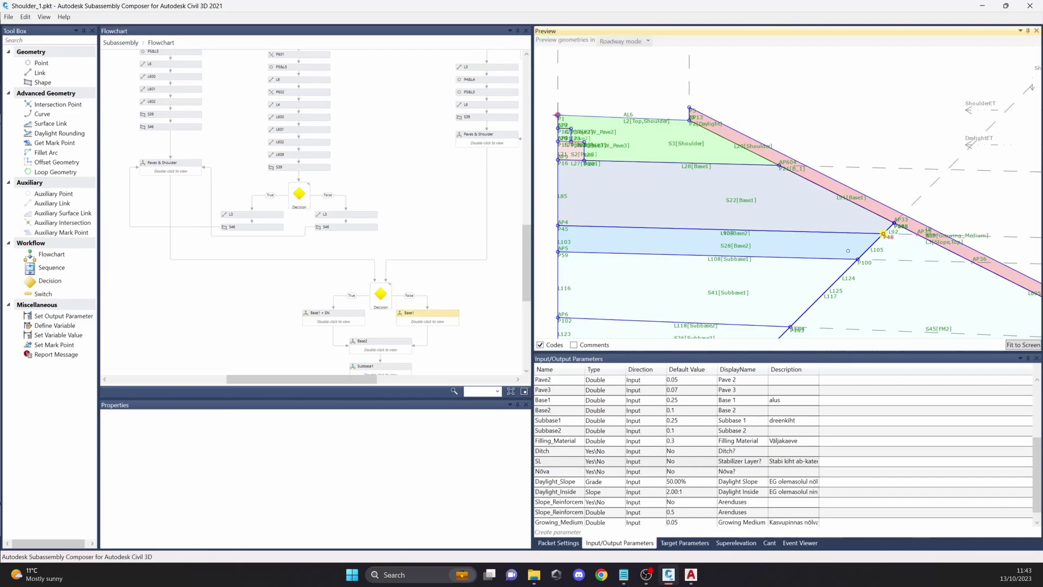
double_click(440, 320)
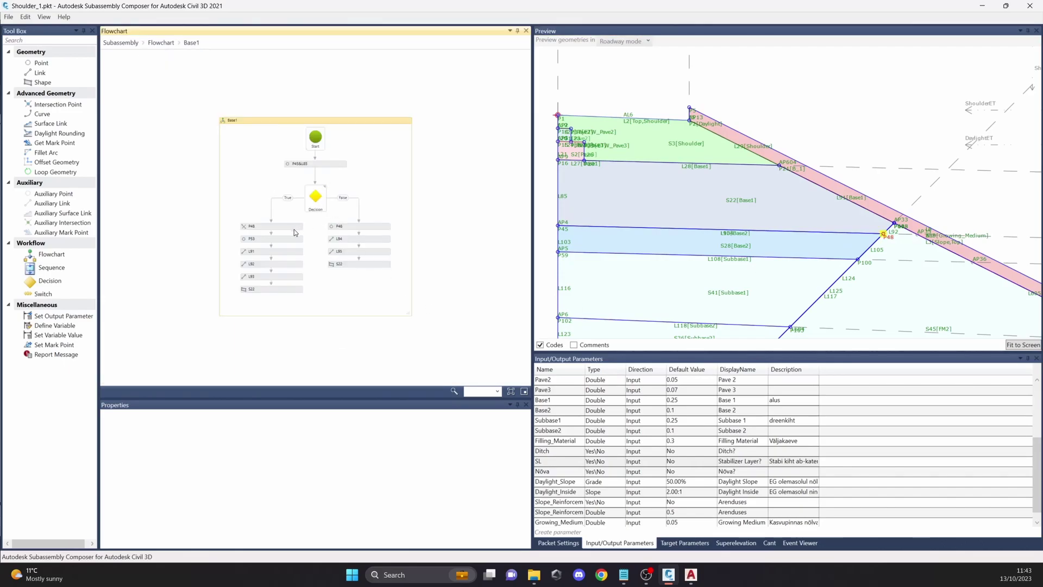
left_click(365, 228)
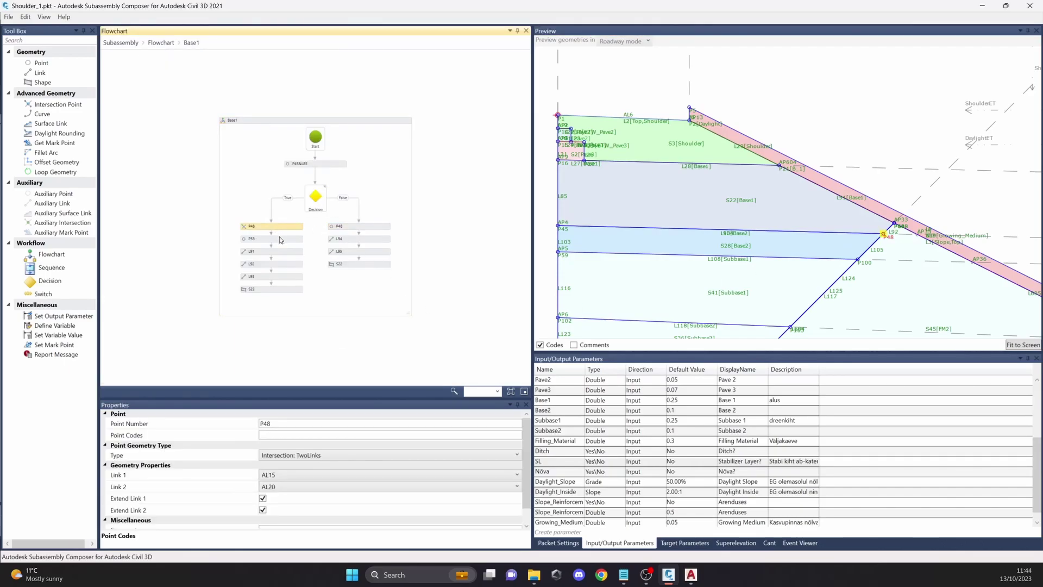
left_click(279, 237)
left_click(283, 252)
left_click(370, 232)
left_click(276, 228)
left_click(161, 42)
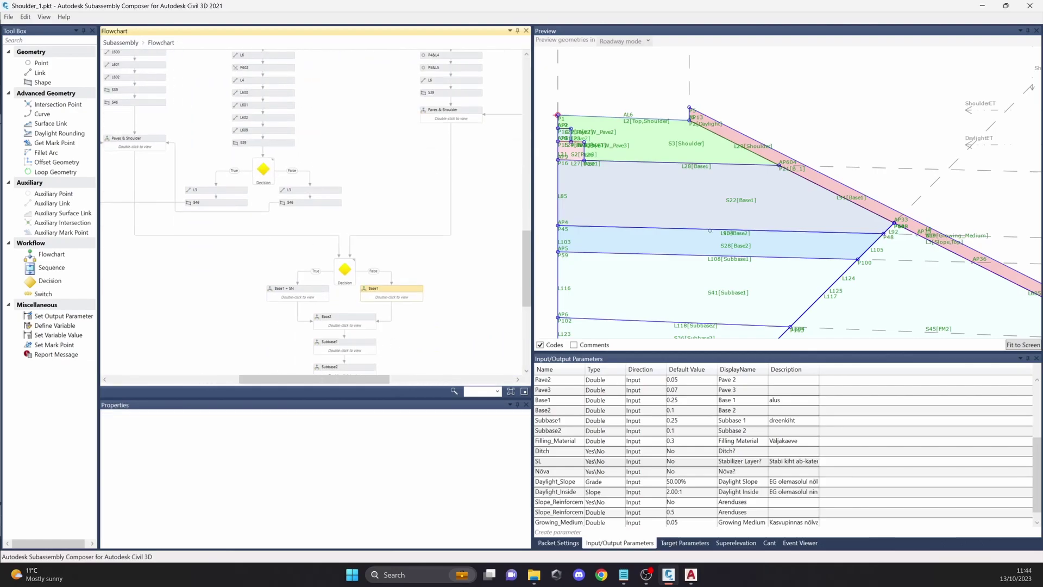
Compare the Base1 + SN and Base1 flowcharts with the Base1 layer and point P48 in the preview.
middle_click_drag(731, 189, 766, 171)
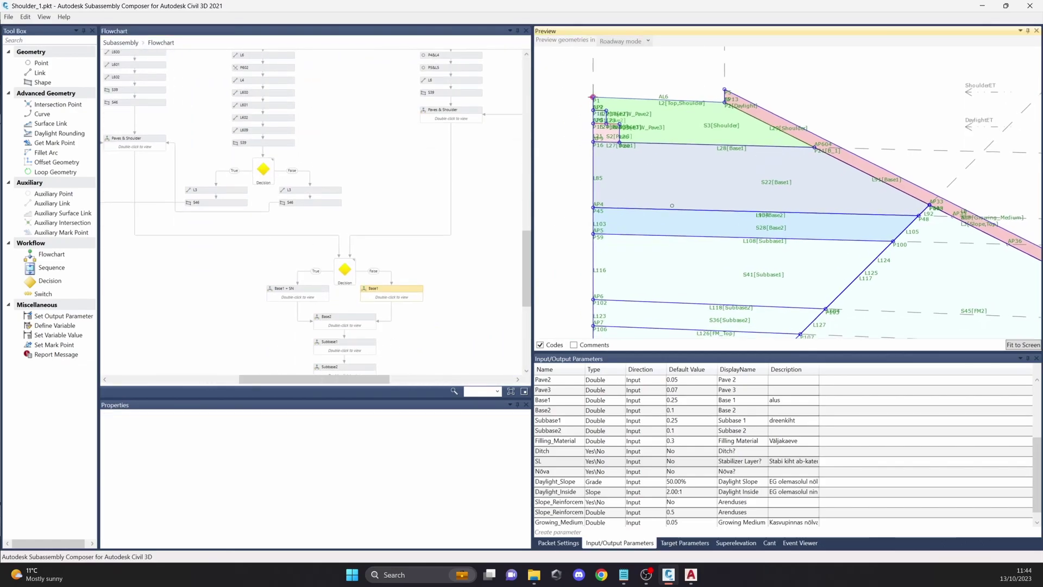
left_click(318, 298)
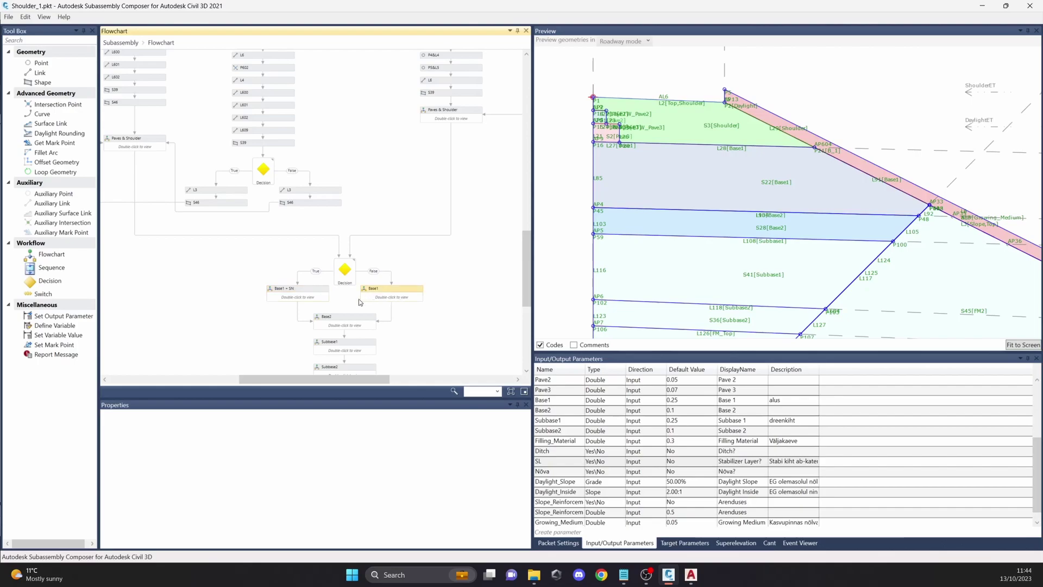
left_click(306, 299)
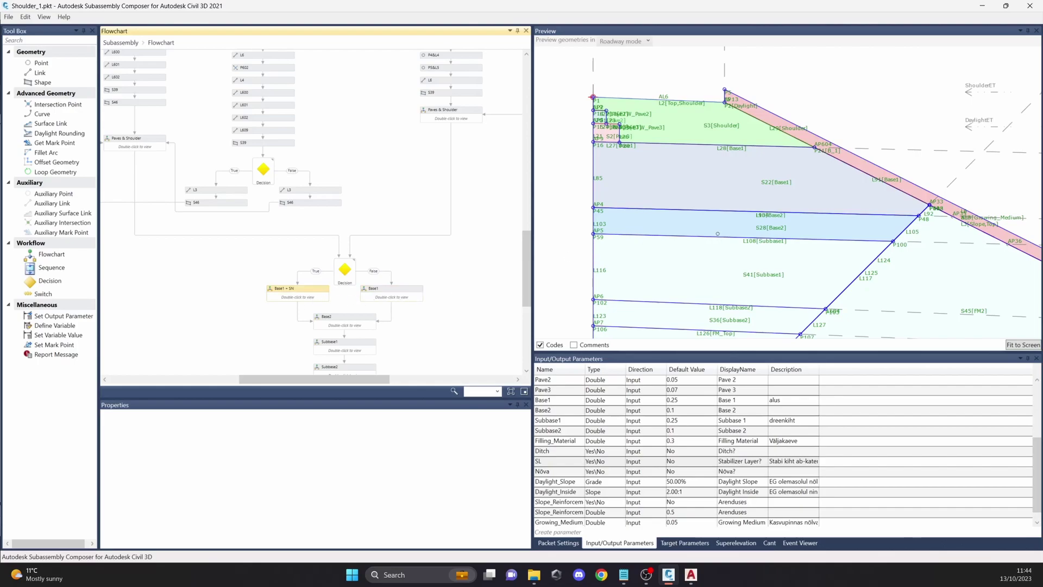
left_click(717, 230)
scroll(402, 283, "down", 2)
middle_click_drag(758, 234, 712, 211)
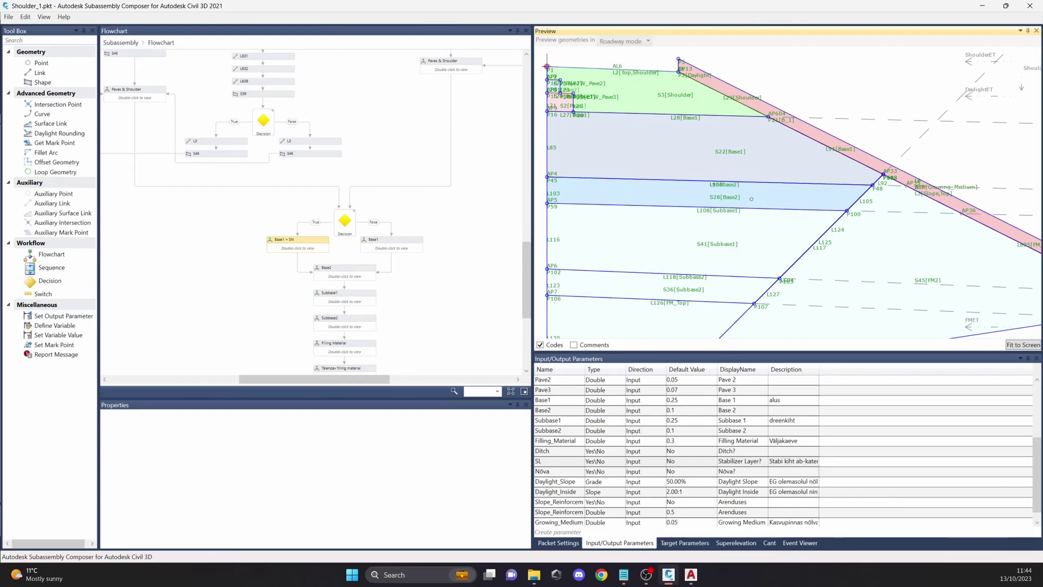
middle_click_drag(726, 152, 726, 182)
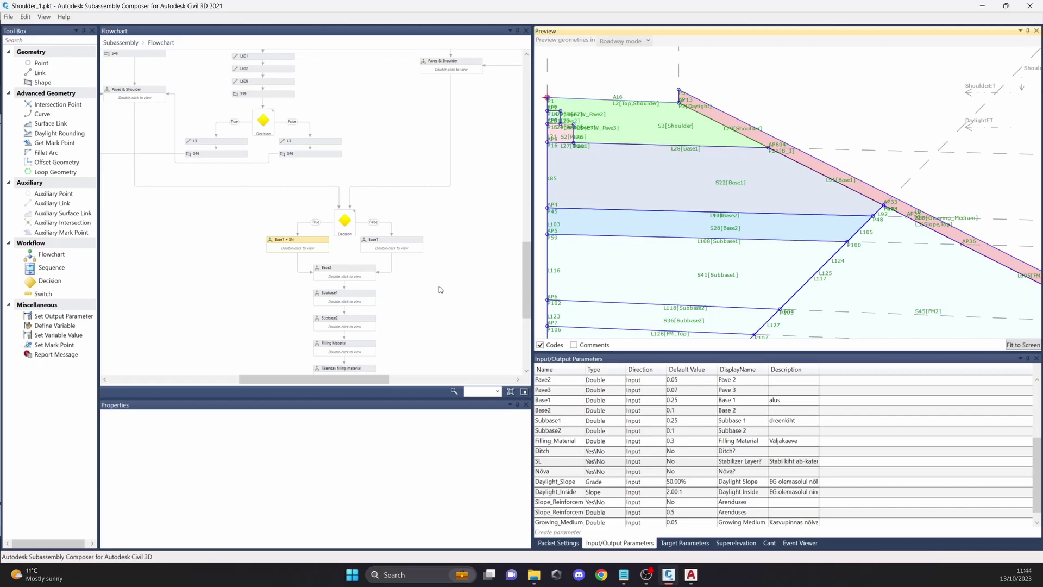
left_click_drag(752, 199, 761, 195)
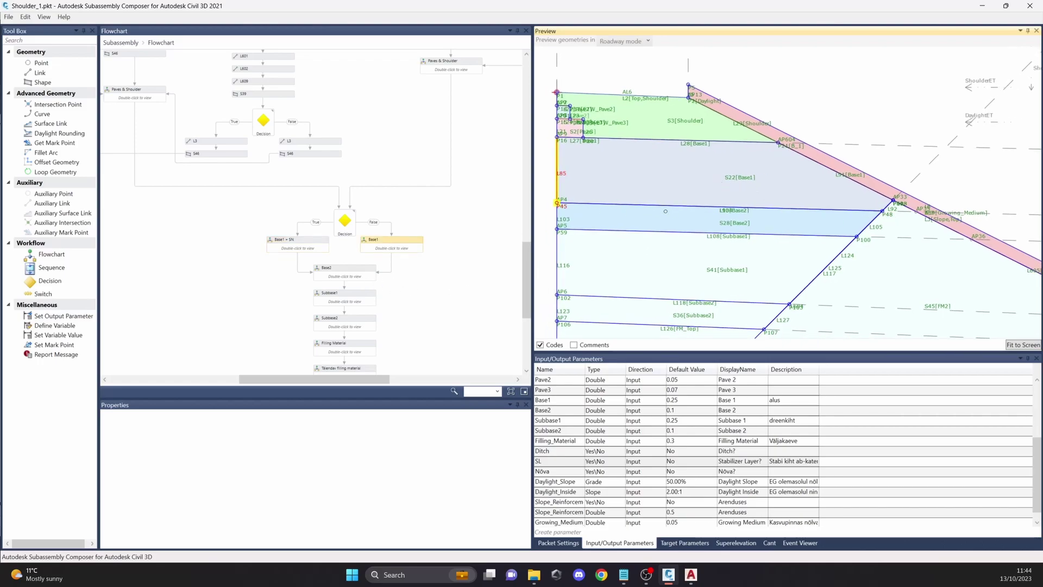
middle_click_drag(882, 210, 908, 198)
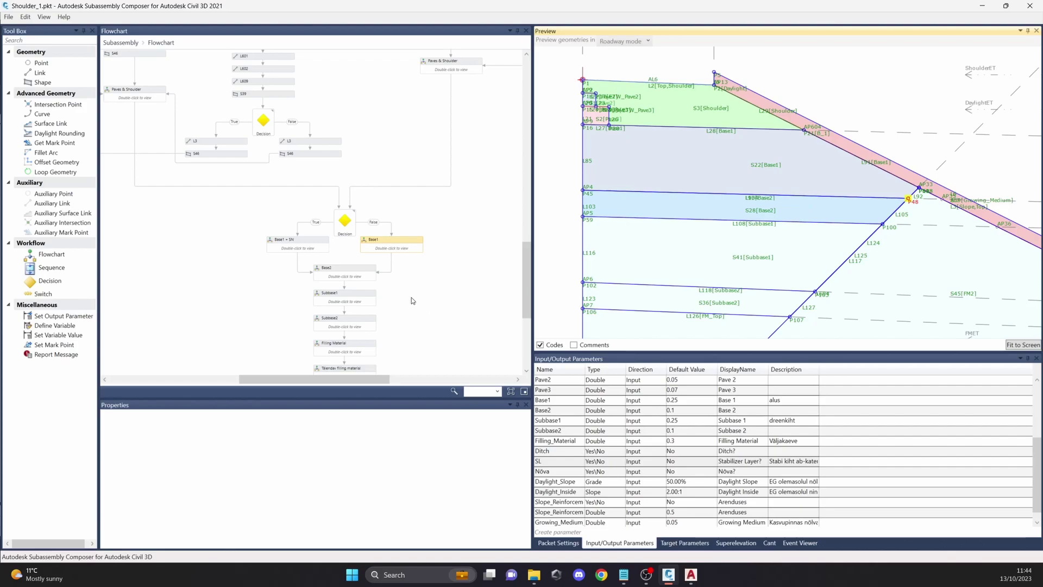
Examine the Base2, Subbase and filling material flowcharts alongside their layers in the preview.
left_click(365, 274)
scroll(360, 285, "down", 2)
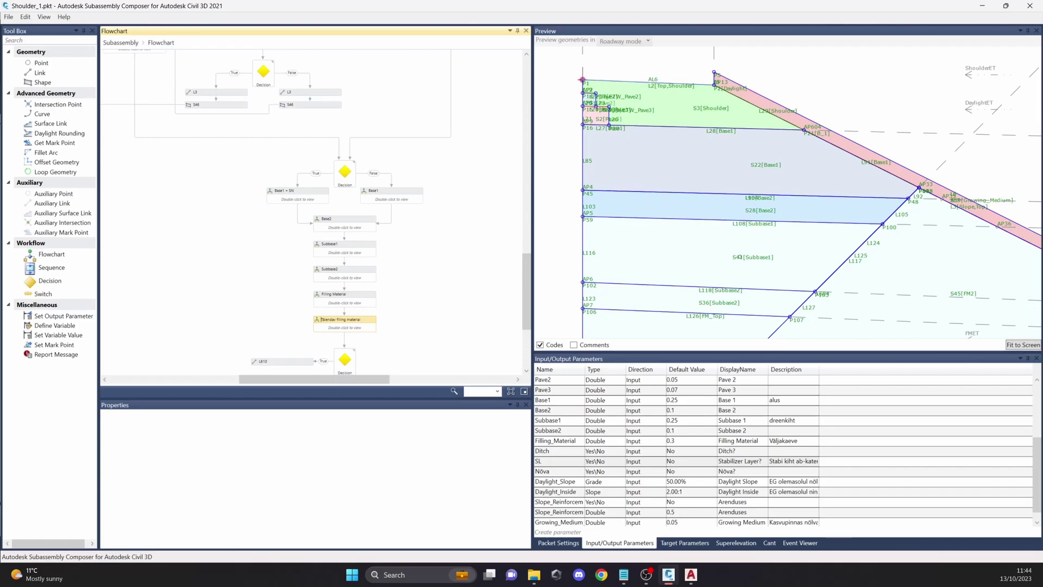
middle_click_drag(823, 255, 765, 213)
scroll(784, 286, "down", 3)
scroll(823, 214, "up", 2)
scroll(818, 171, "down", 2)
scroll(816, 173, "down", 2)
scroll(737, 211, "down", 3)
scroll(766, 212, "up", 1)
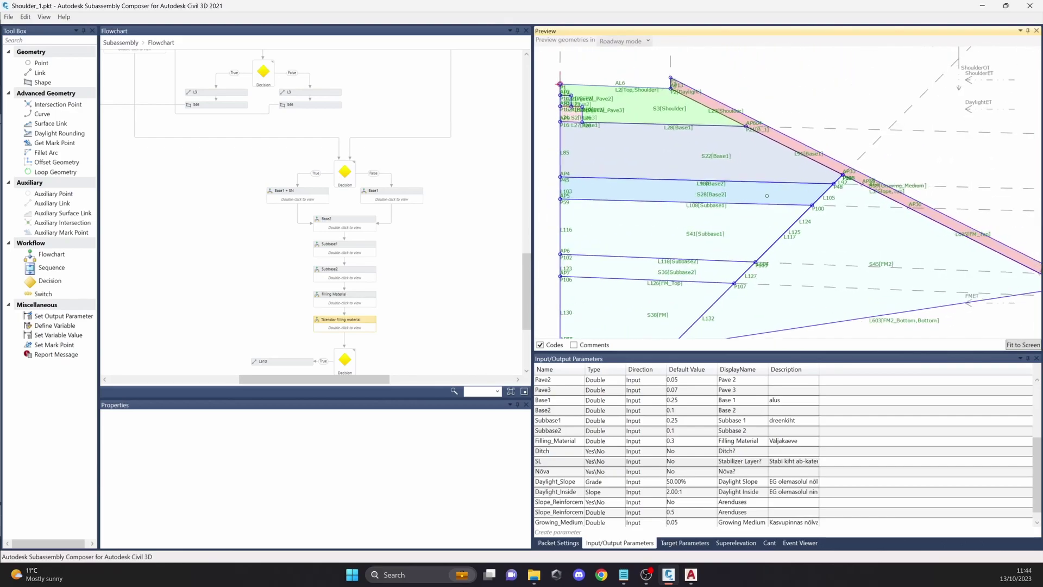
Check the condition of the Ditch decision higher in the main flowchart and of the decision leading to the Base1 flowcharts.
scroll(389, 210, "up", 5)
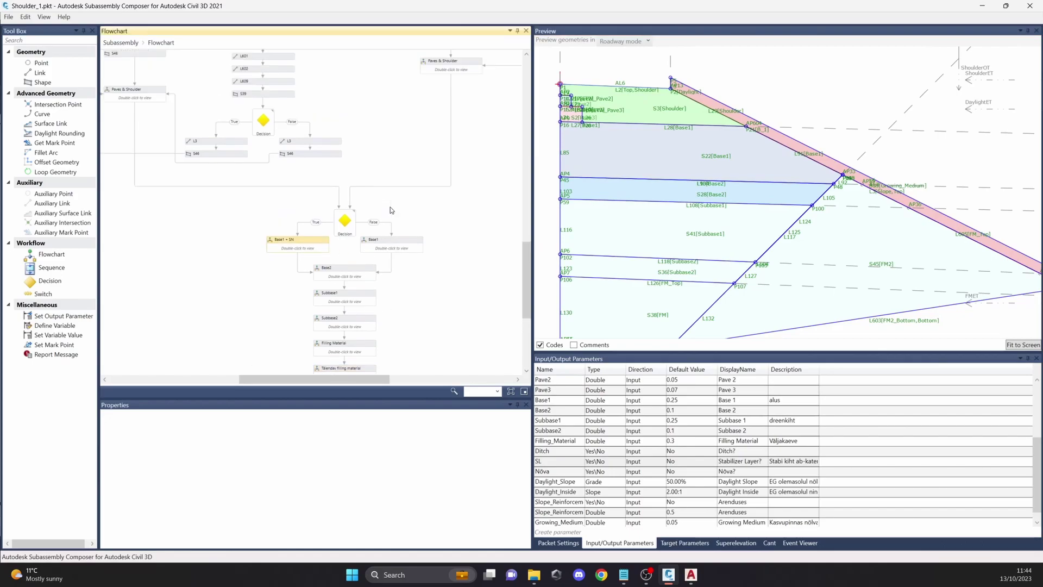
left_click_drag(379, 379, 378, 379)
scroll(365, 260, "up", 3)
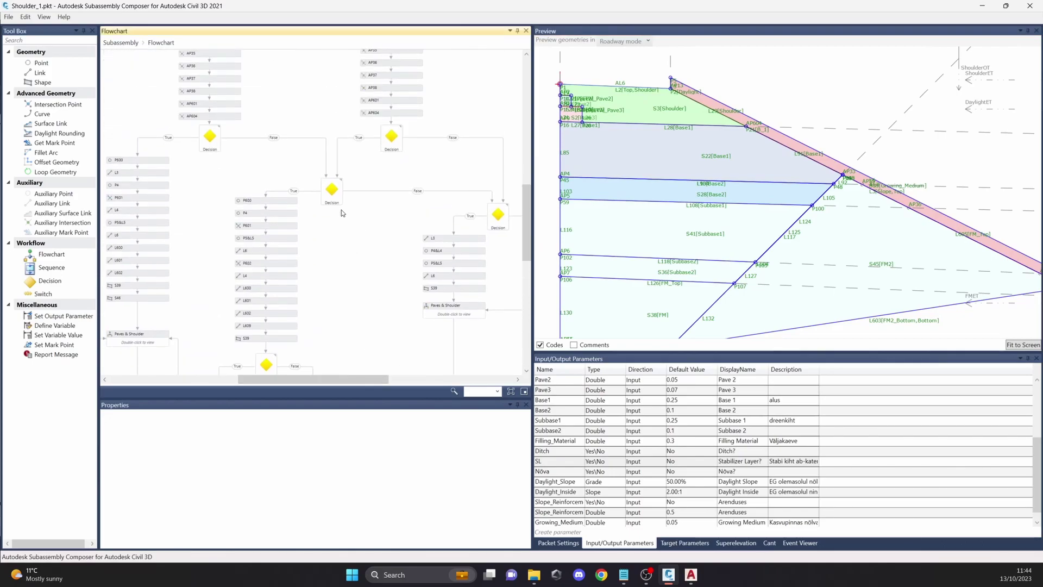
left_click(333, 194)
scroll(411, 181, "down", 9)
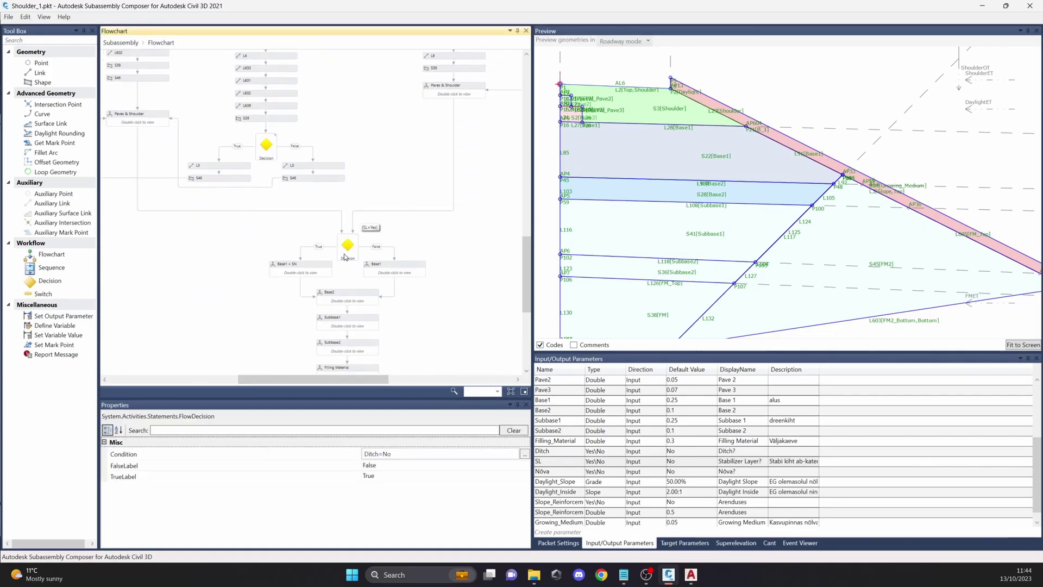